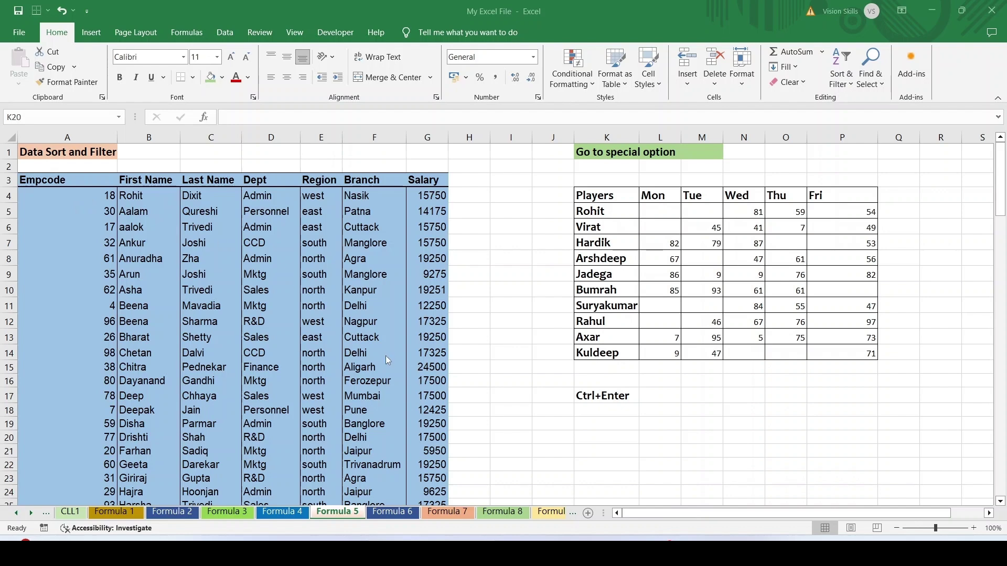
Step: Sort only the Empcode values in A4:A103 from smallest to largest, continuing with the current selection
{"action": "scroll", "coordinate": [385, 355], "scroll_direction": "down", "scroll_amount": 20}
{"action": "scroll", "coordinate": [385, 356], "scroll_direction": "up", "scroll_amount": 20}
{"action": "scroll", "coordinate": [385, 355], "scroll_direction": "up", "scroll_amount": 20}
{"action": "left_click", "coordinate": [86, 193]}
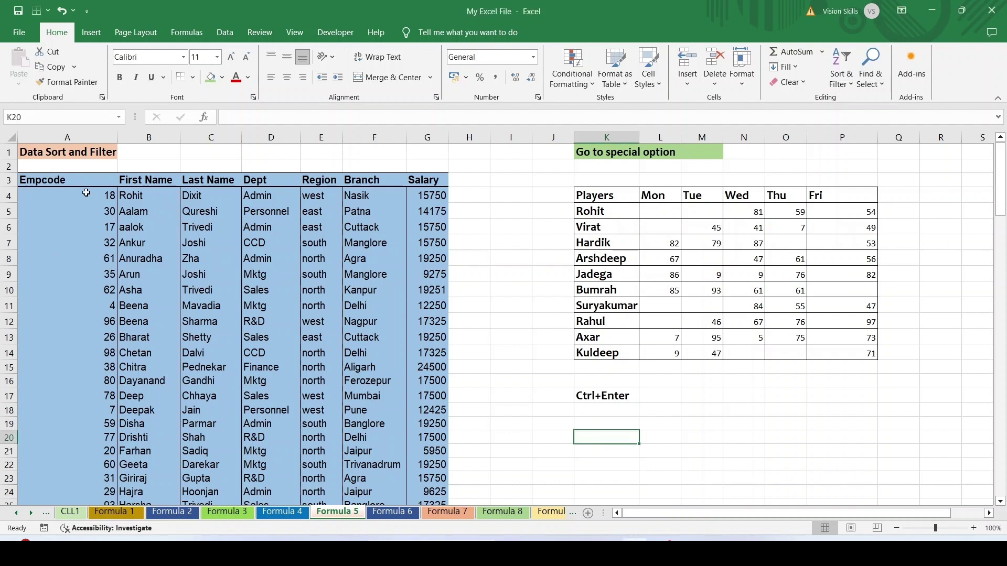
{"action": "left_click", "coordinate": [86, 193]}
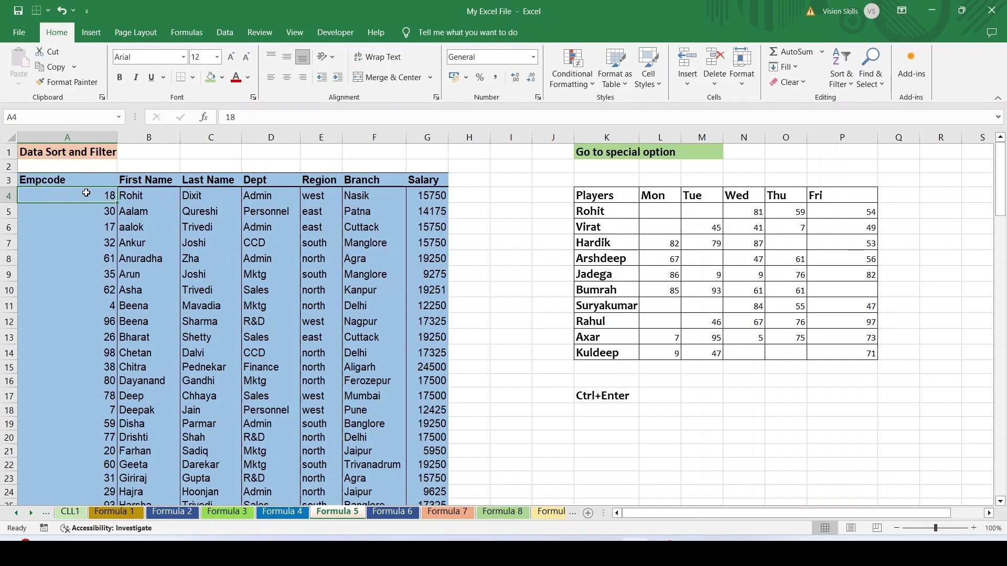
{"action": "key", "text": "ctrl+shift+Down"}
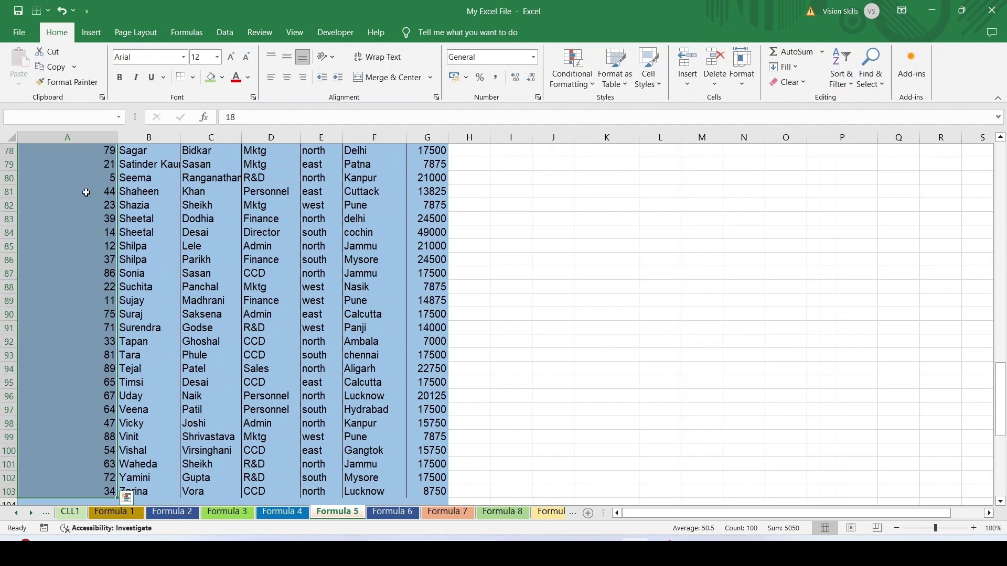
{"action": "scroll", "coordinate": [439, 321], "scroll_direction": "down", "scroll_amount": 2}
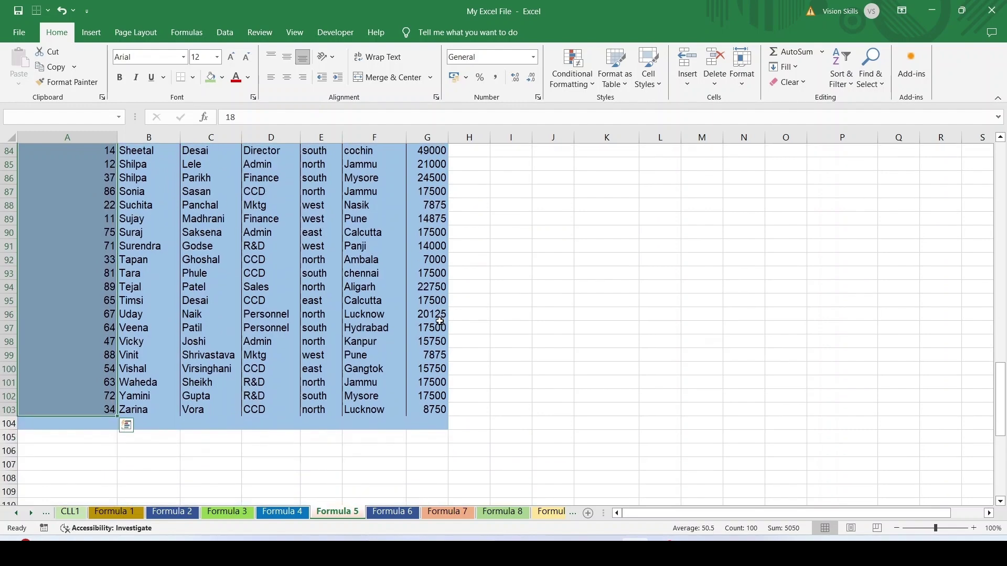
{"action": "scroll", "coordinate": [440, 321], "scroll_direction": "up", "scroll_amount": 20}
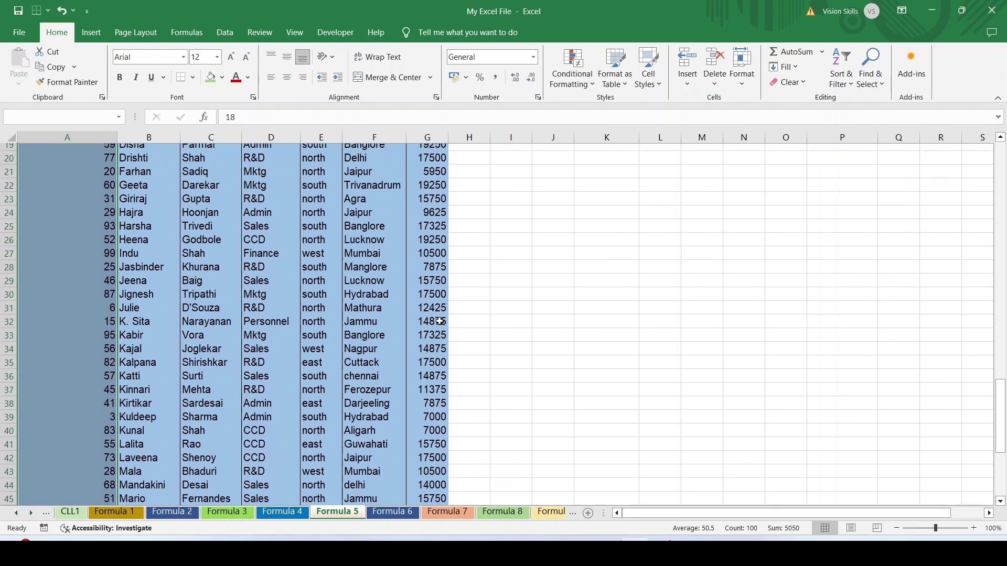
{"action": "scroll", "coordinate": [439, 321], "scroll_direction": "up", "scroll_amount": 1}
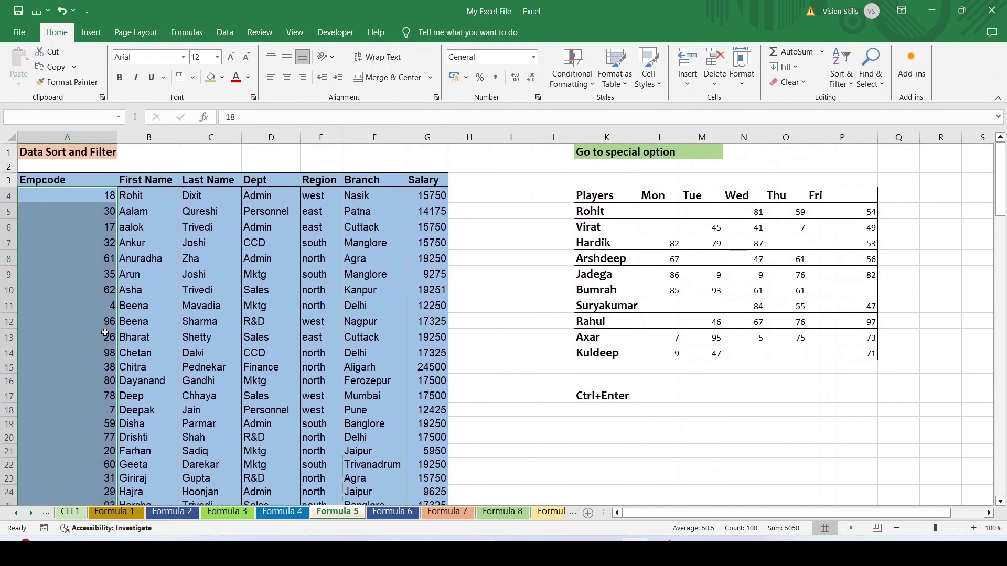
{"action": "scroll", "coordinate": [200, 407], "scroll_direction": "down", "scroll_amount": 9}
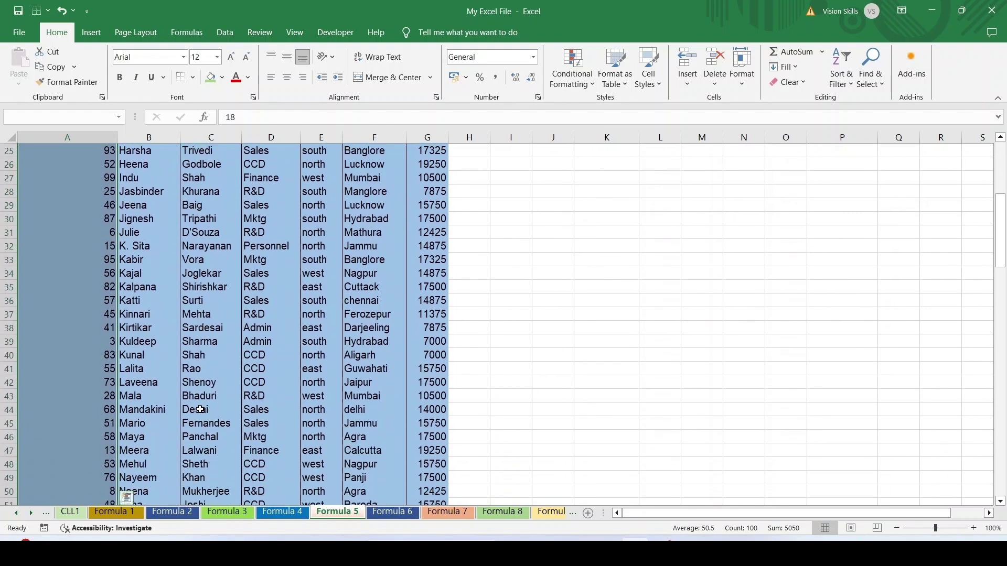
{"action": "scroll", "coordinate": [200, 408], "scroll_direction": "up", "scroll_amount": 9}
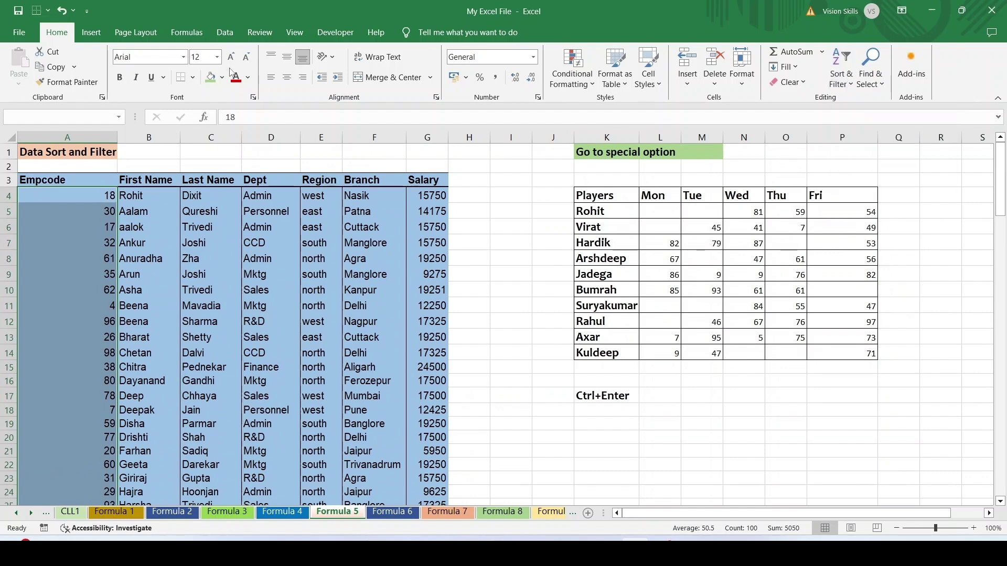
{"action": "left_click", "coordinate": [224, 32]}
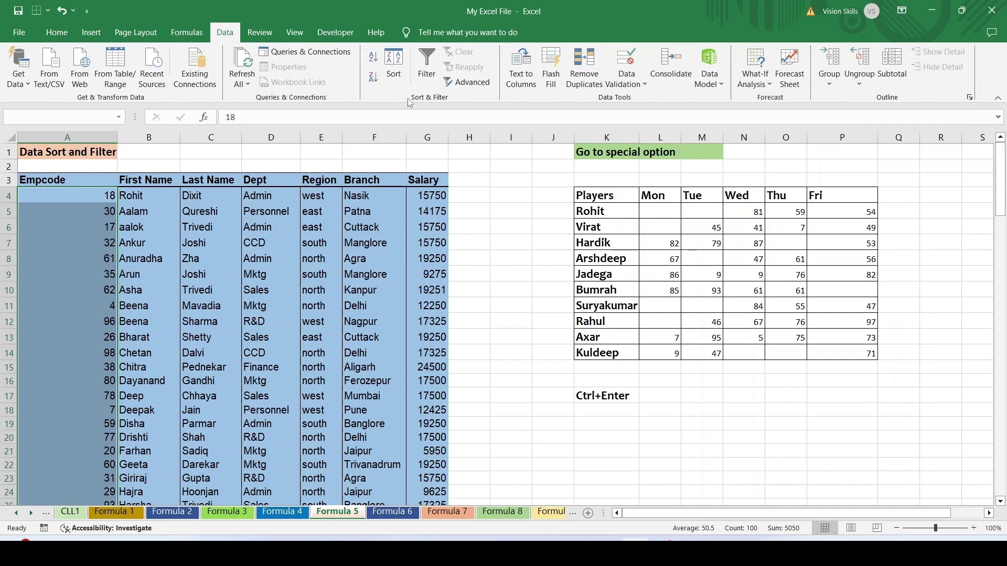
{"action": "left_click", "coordinate": [374, 59]}
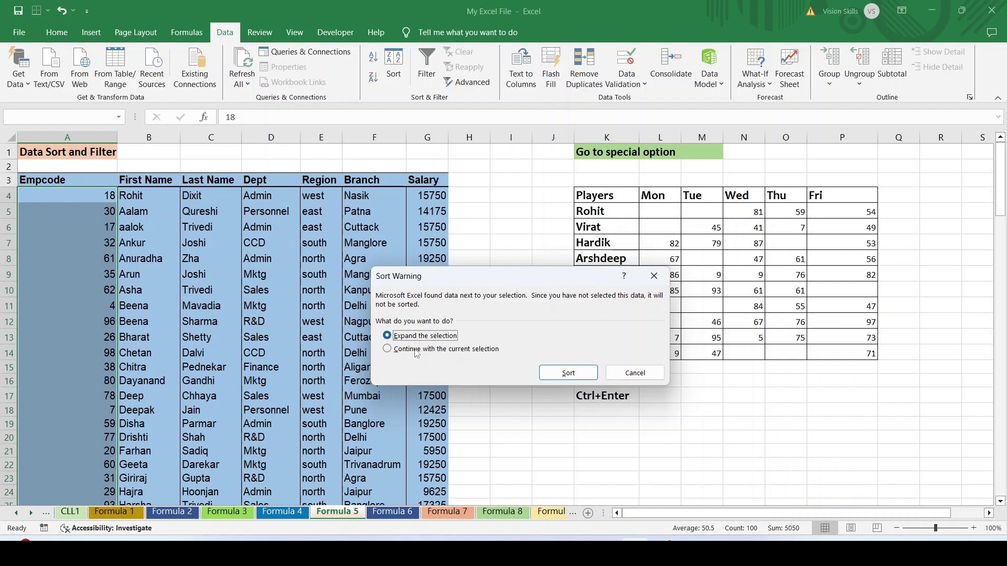
{"action": "left_click", "coordinate": [387, 349]}
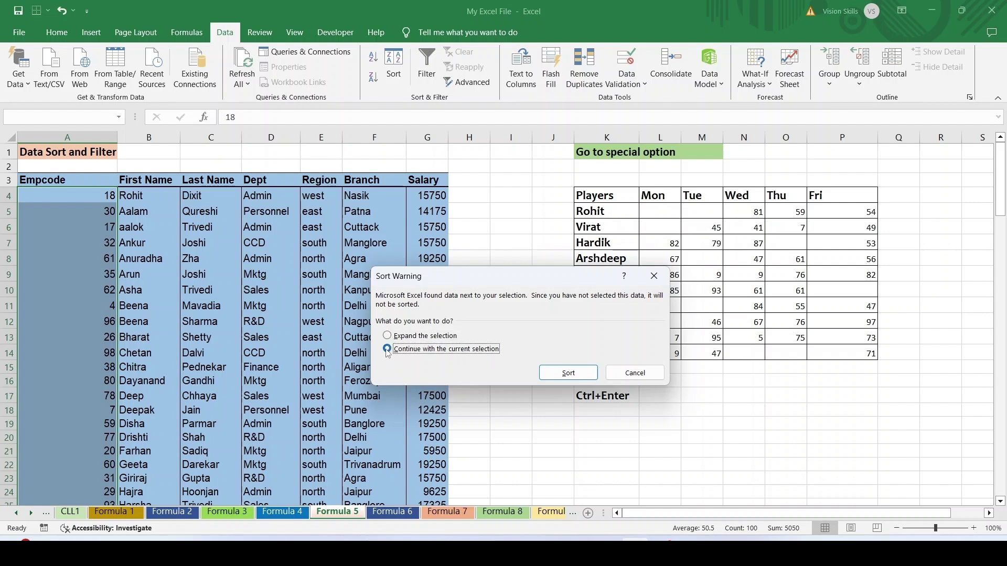
{"action": "left_click", "coordinate": [568, 373]}
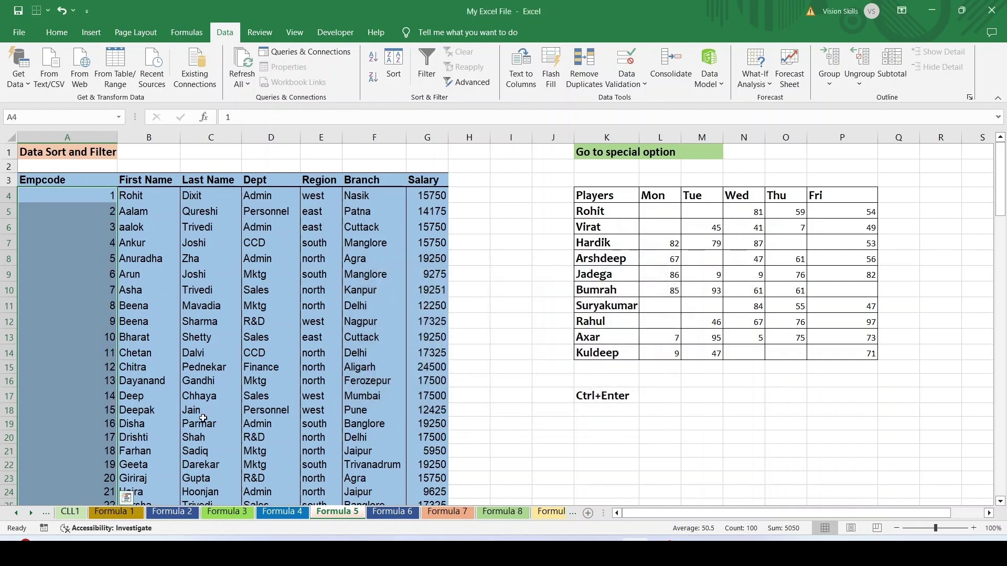
Step: Sort the employee table by Empcode from largest to smallest, expanding the selection to the adjacent columns
{"action": "scroll", "coordinate": [203, 418], "scroll_direction": "down", "scroll_amount": 20}
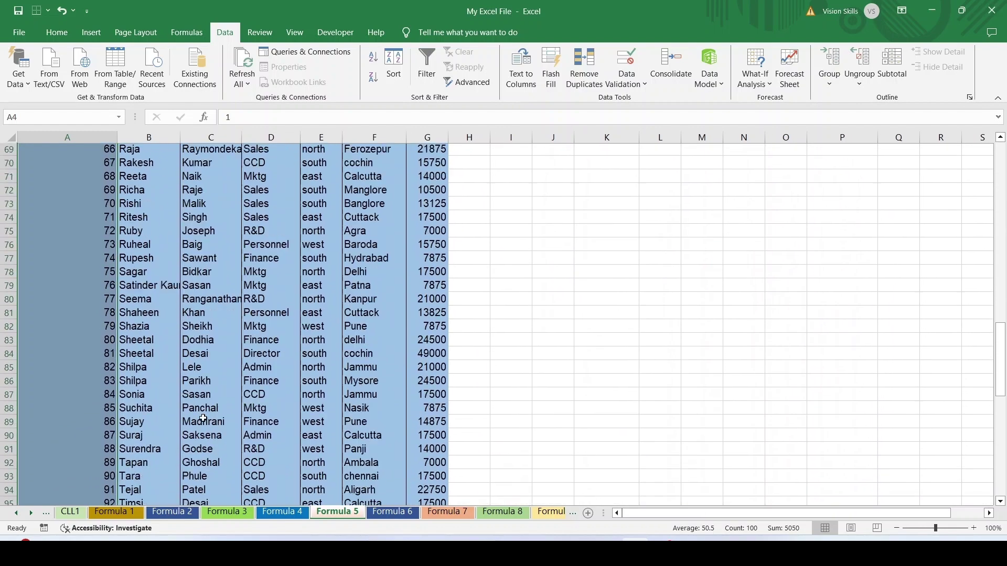
{"action": "scroll", "coordinate": [203, 418], "scroll_direction": "down", "scroll_amount": 5}
{"action": "scroll", "coordinate": [203, 418], "scroll_direction": "up", "scroll_amount": 20}
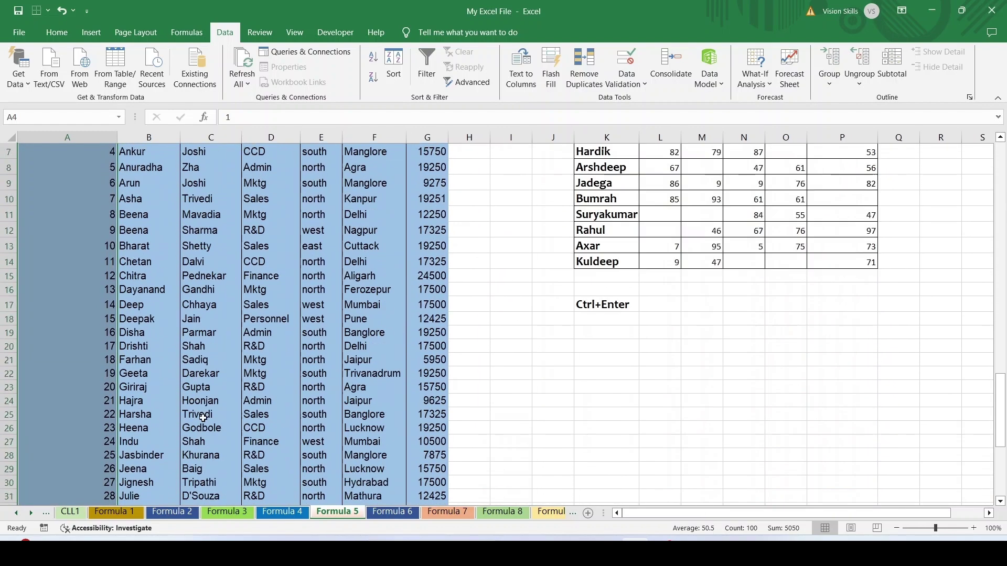
{"action": "scroll", "coordinate": [203, 418], "scroll_direction": "up", "scroll_amount": 2}
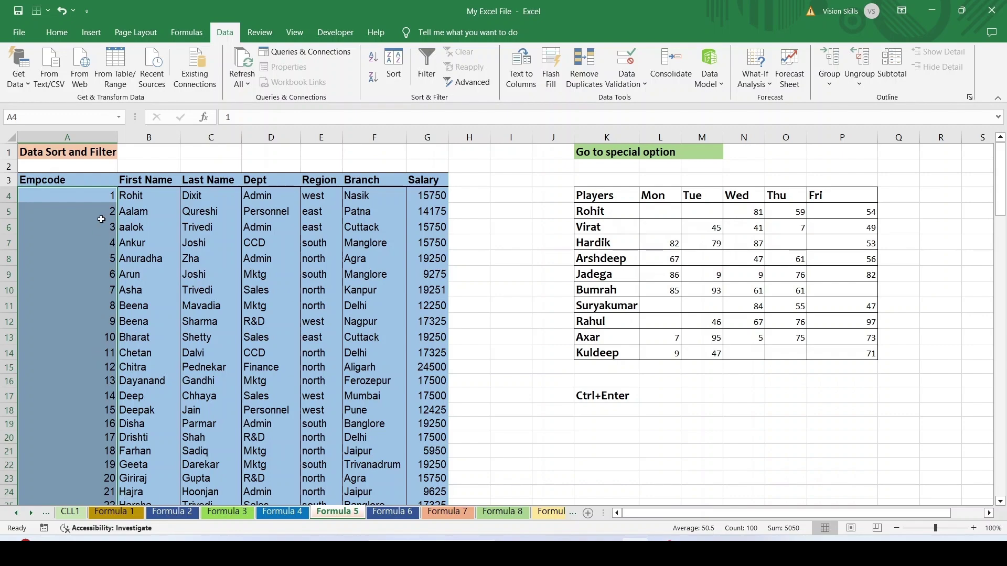
{"action": "scroll", "coordinate": [87, 369], "scroll_direction": "down", "scroll_amount": 18}
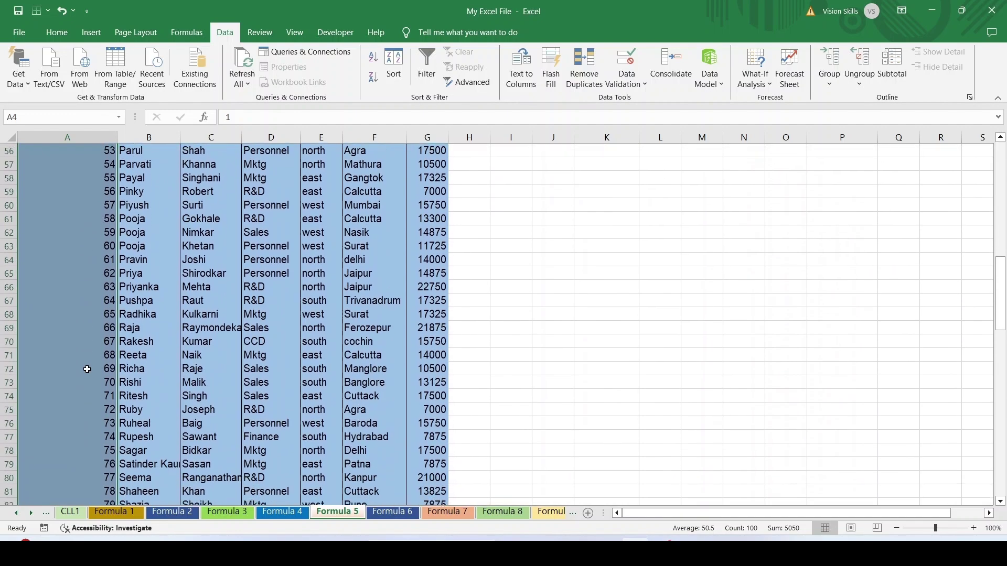
{"action": "scroll", "coordinate": [87, 369], "scroll_direction": "up", "scroll_amount": 18}
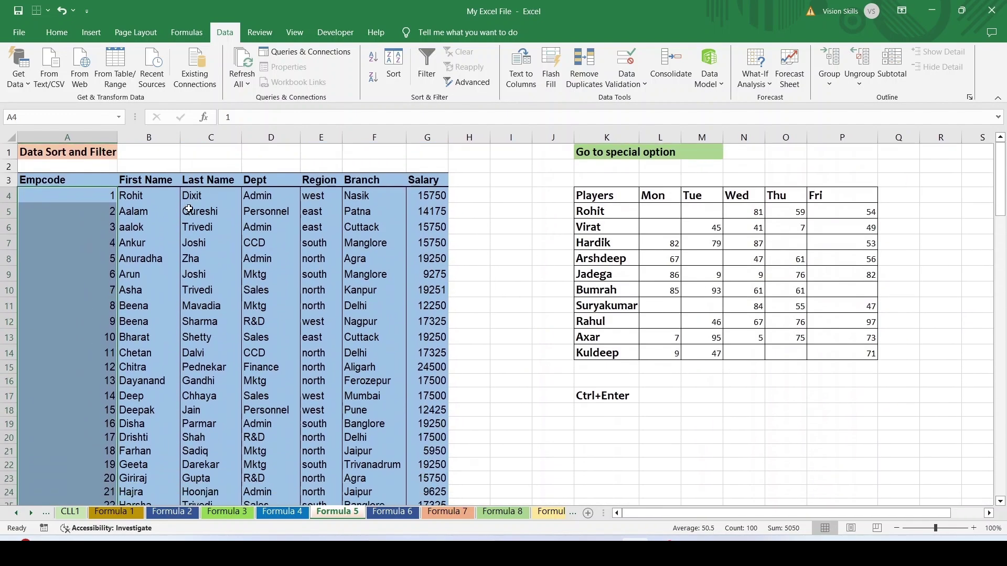
{"action": "left_click", "coordinate": [374, 79]}
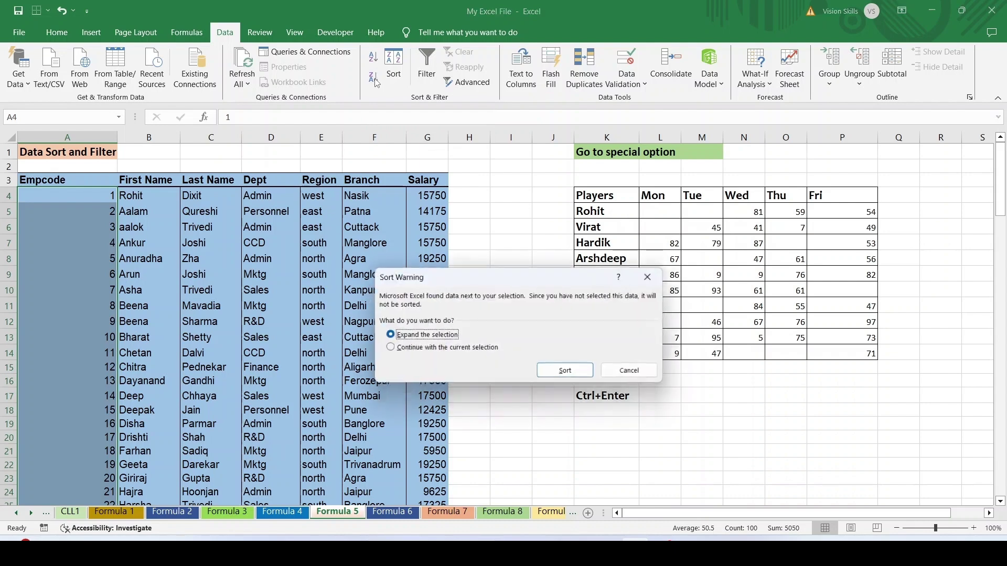
{"action": "left_click", "coordinate": [560, 373]}
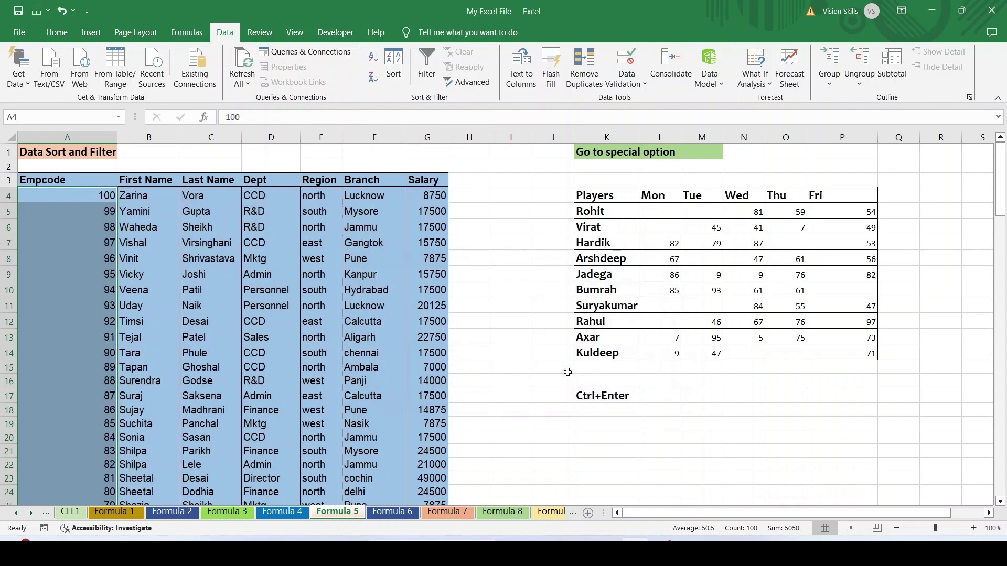
Step: Sort only the First Name values in B4:B103 from A to Z, continuing with the current selection
{"action": "scroll", "coordinate": [84, 372], "scroll_direction": "down", "scroll_amount": 20}
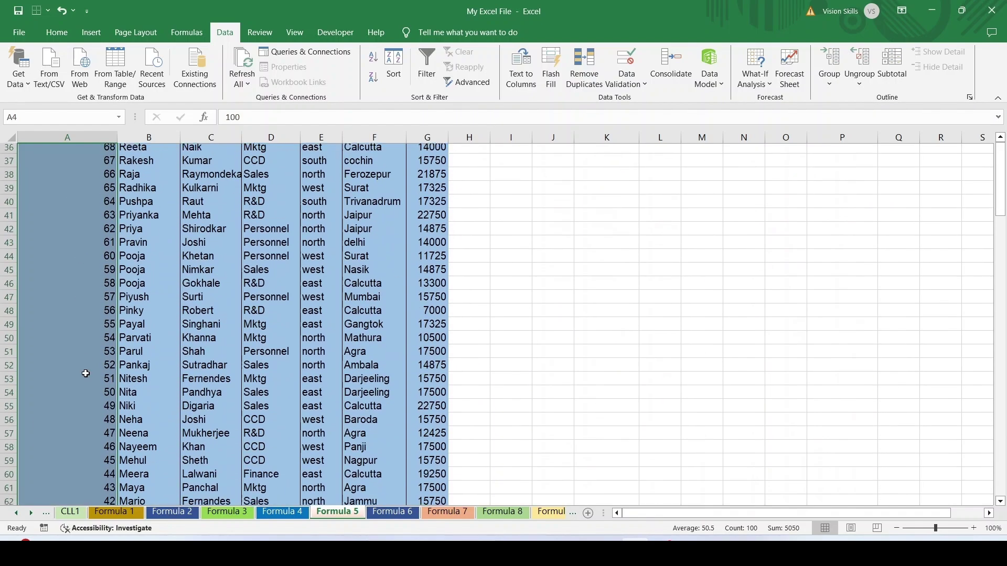
{"action": "scroll", "coordinate": [85, 373], "scroll_direction": "up", "scroll_amount": 20}
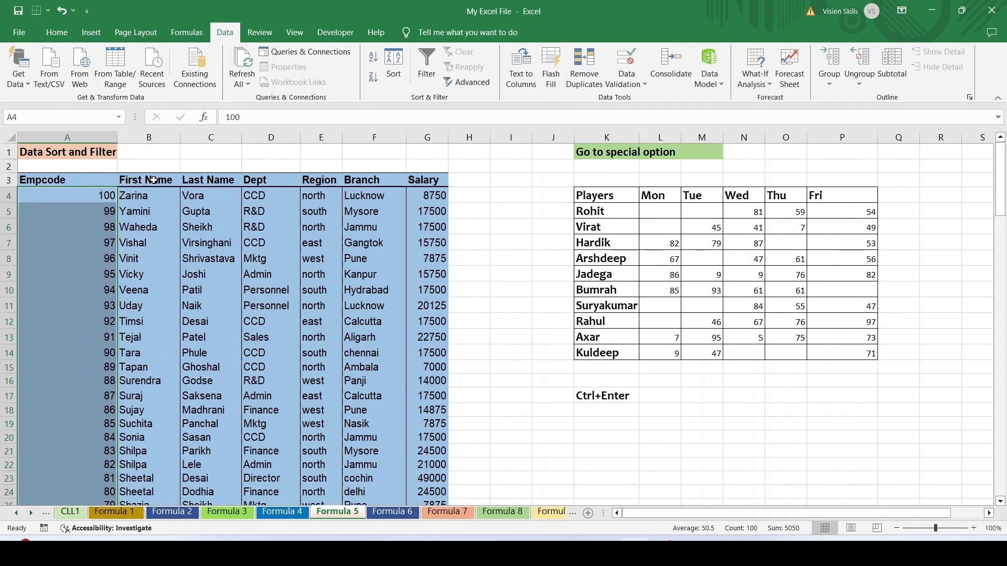
{"action": "left_click", "coordinate": [160, 180]}
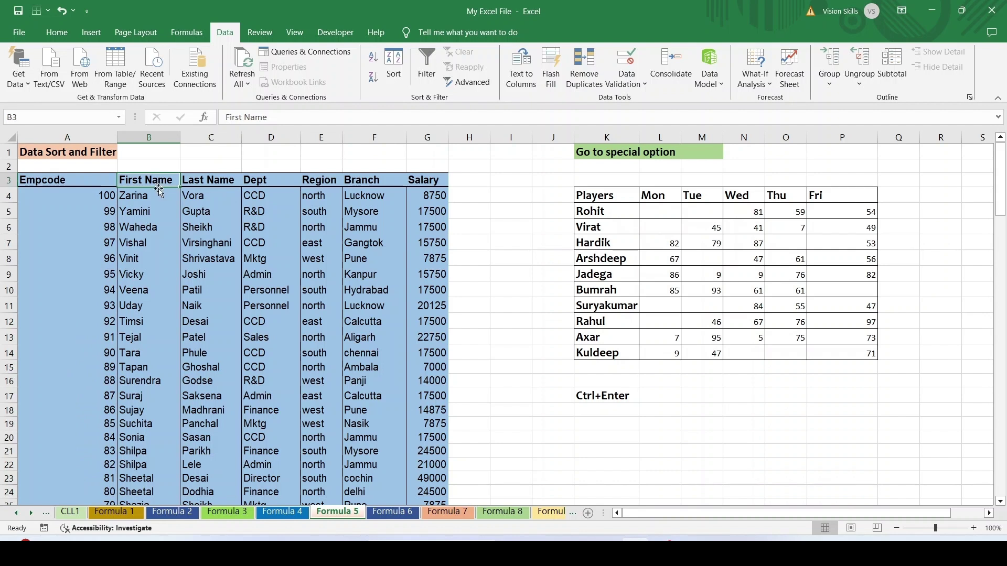
{"action": "key", "text": "Return"}
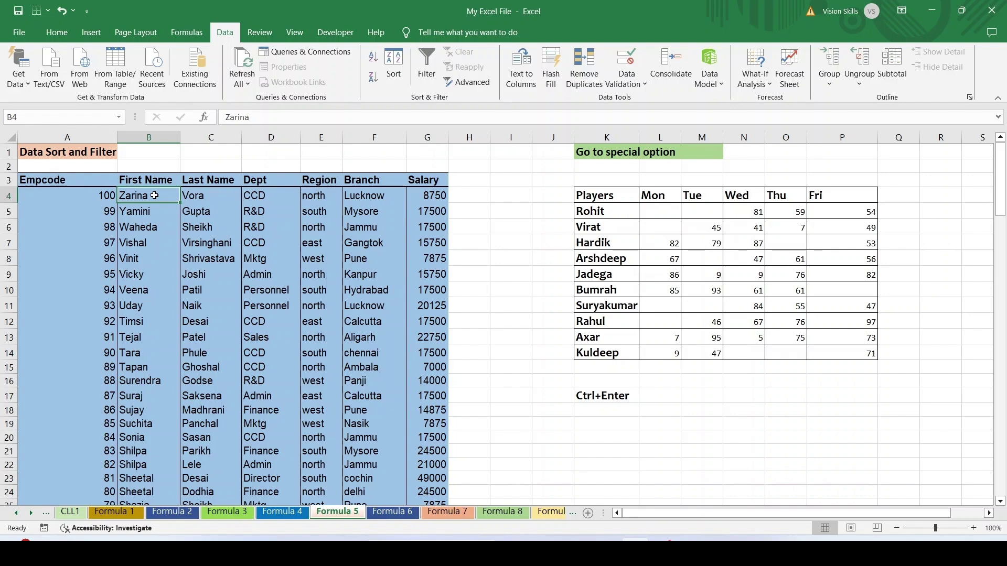
{"action": "key", "text": "ctrl+shift+Down"}
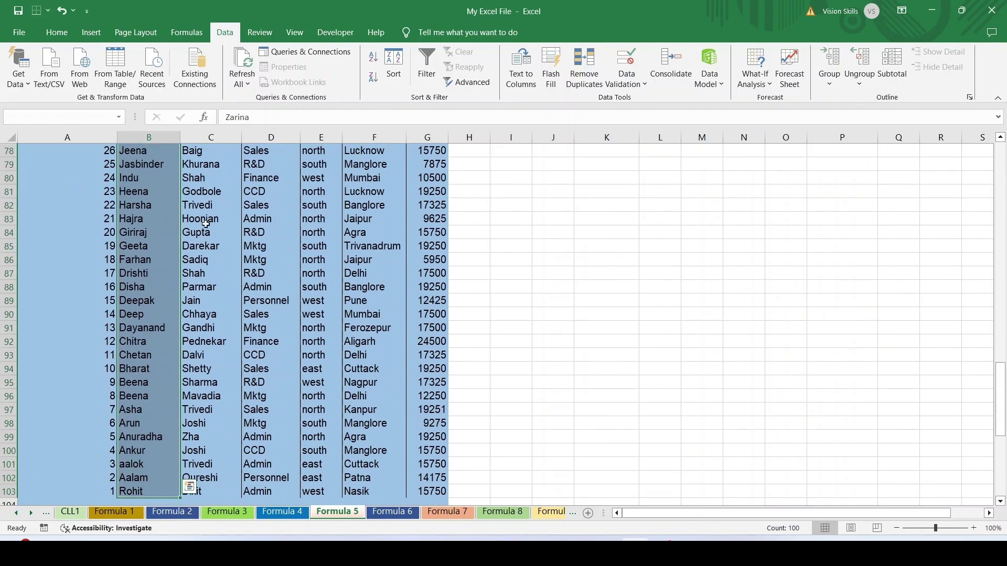
{"action": "scroll", "coordinate": [237, 251], "scroll_direction": "up", "scroll_amount": 20}
{"action": "scroll", "coordinate": [237, 250], "scroll_direction": "down", "scroll_amount": 5}
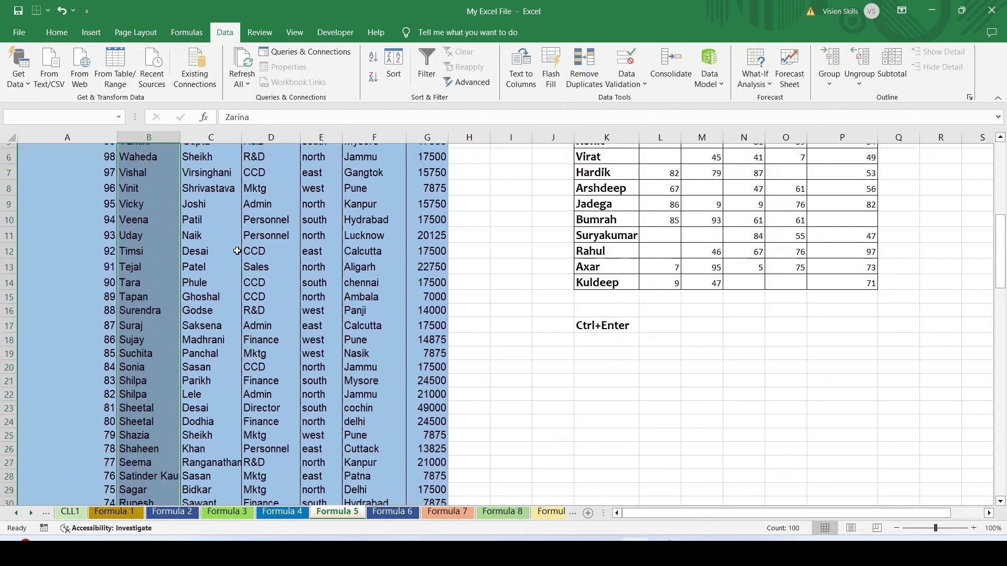
{"action": "scroll", "coordinate": [237, 251], "scroll_direction": "up", "scroll_amount": 5}
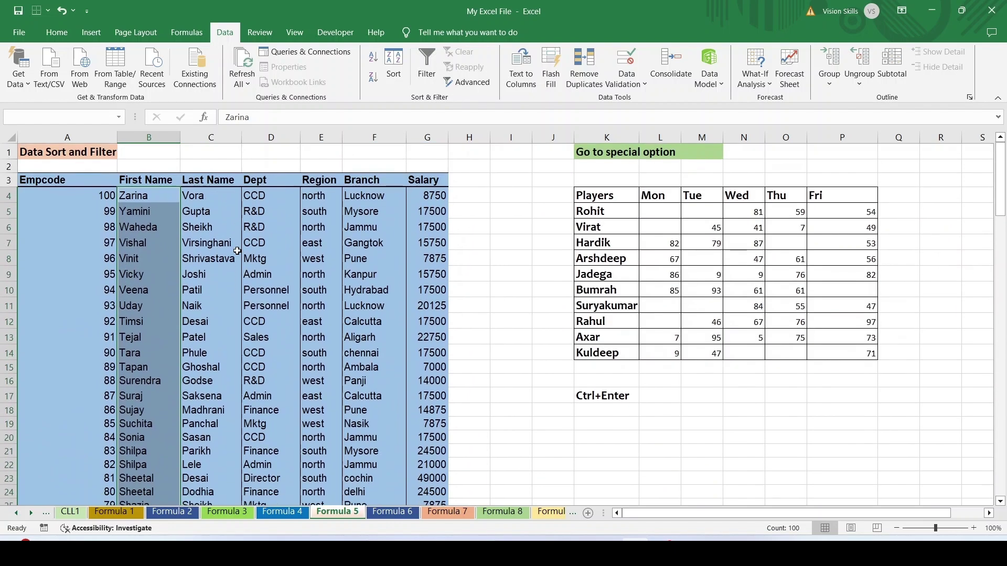
{"action": "left_click", "coordinate": [374, 59]}
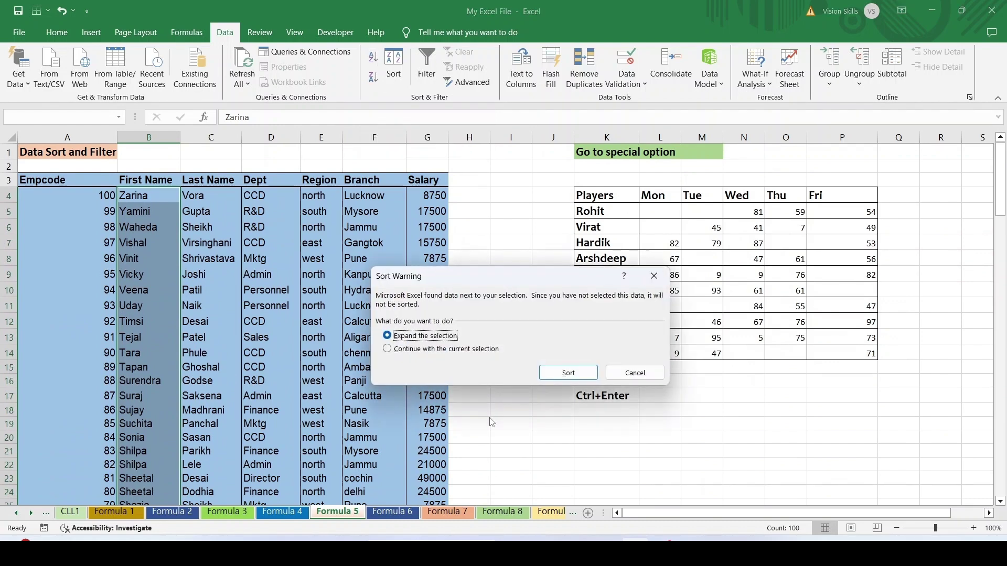
{"action": "left_click", "coordinate": [387, 350]}
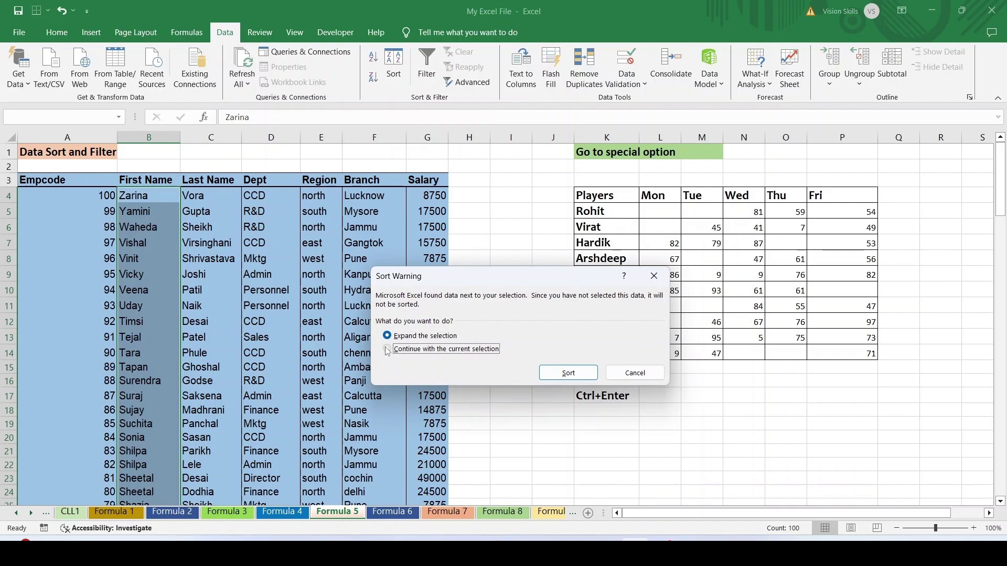
{"action": "left_click", "coordinate": [557, 372]}
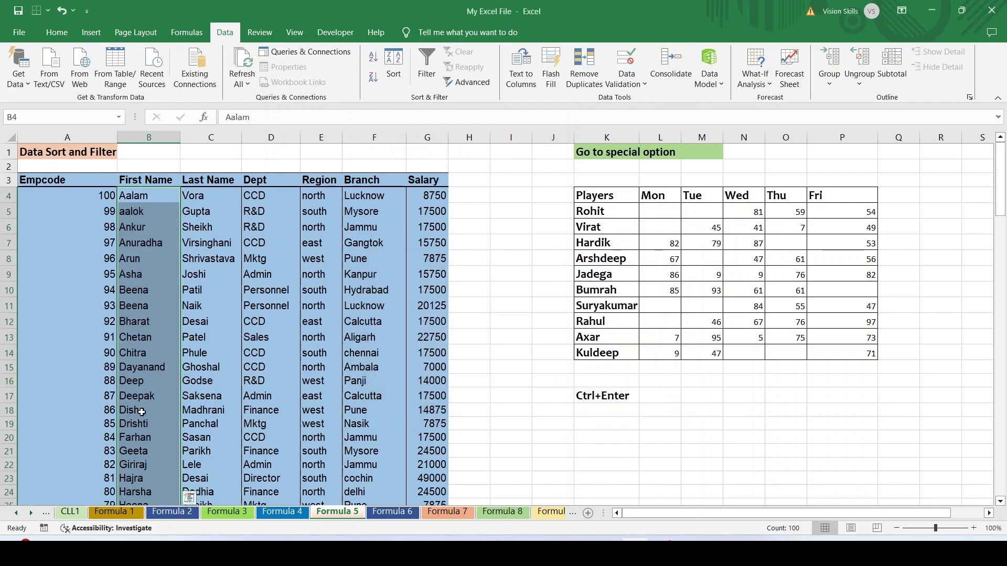
Step: Review the sorted First Name column from its first row down to row 103
{"action": "scroll", "coordinate": [141, 412], "scroll_direction": "down", "scroll_amount": 16}
{"action": "scroll", "coordinate": [141, 411], "scroll_direction": "down", "scroll_amount": 6}
{"action": "scroll", "coordinate": [140, 411], "scroll_direction": "up", "scroll_amount": 20}
{"action": "scroll", "coordinate": [144, 386], "scroll_direction": "down", "scroll_amount": 20}
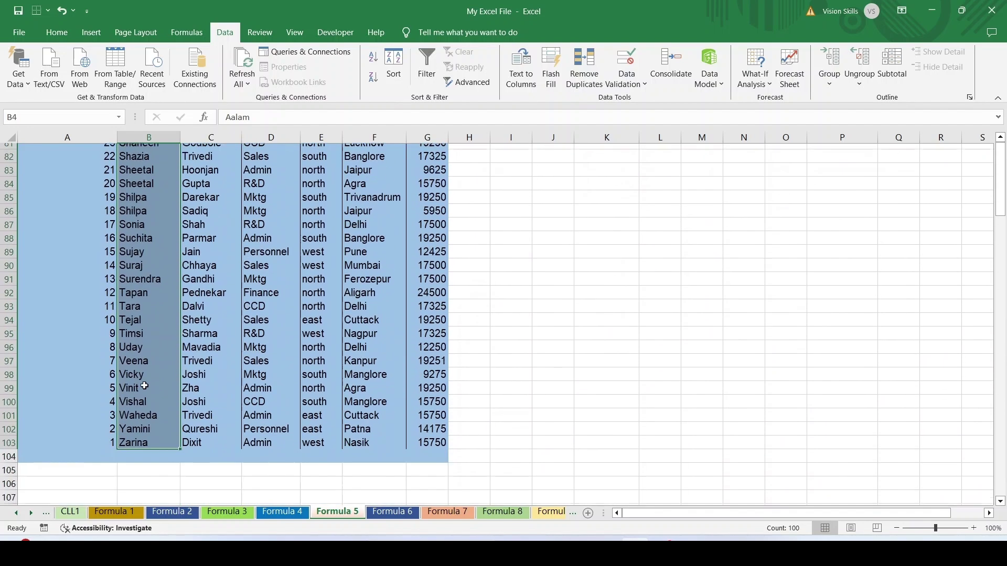
{"action": "scroll", "coordinate": [171, 340], "scroll_direction": "up", "scroll_amount": 20}
{"action": "scroll", "coordinate": [171, 340], "scroll_direction": "up", "scroll_amount": 7}
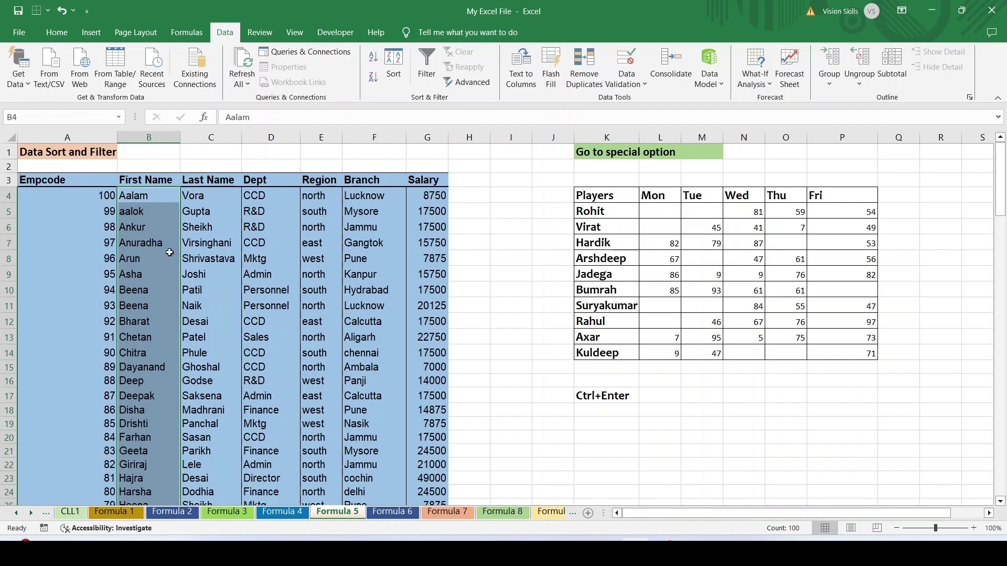
Step: Sort the employee table by Salary from smallest to largest, expanding the selection to the adjacent columns, and check the rows
{"action": "left_click", "coordinate": [434, 182]}
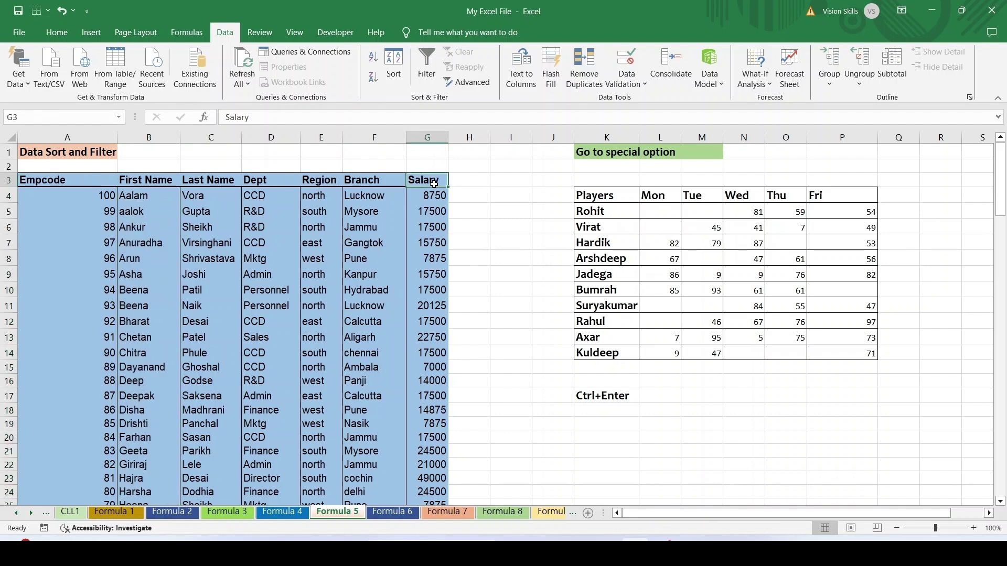
{"action": "key", "text": "Return"}
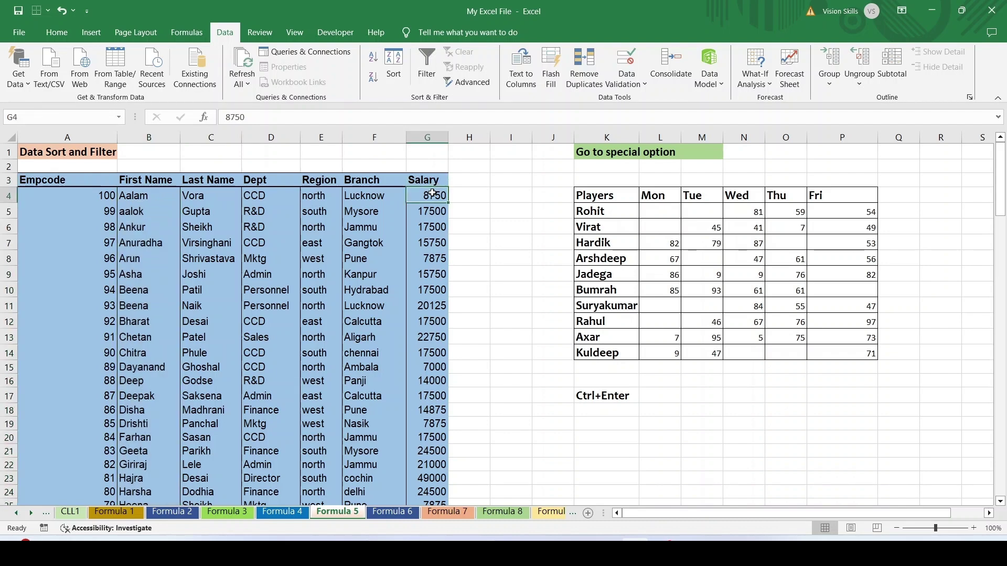
{"action": "key", "text": "ctrl+shift+Down"}
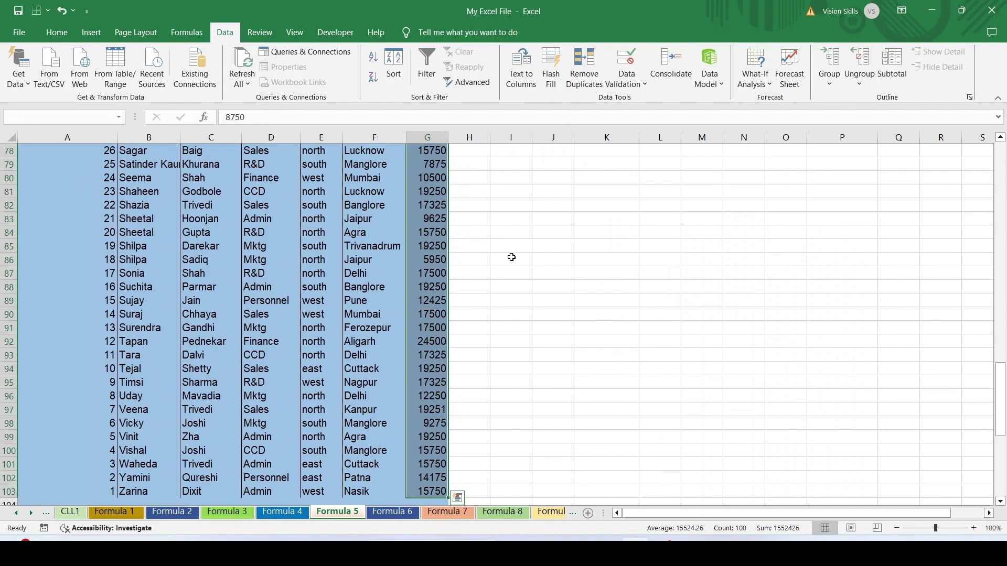
{"action": "scroll", "coordinate": [456, 227], "scroll_direction": "up", "scroll_amount": 20}
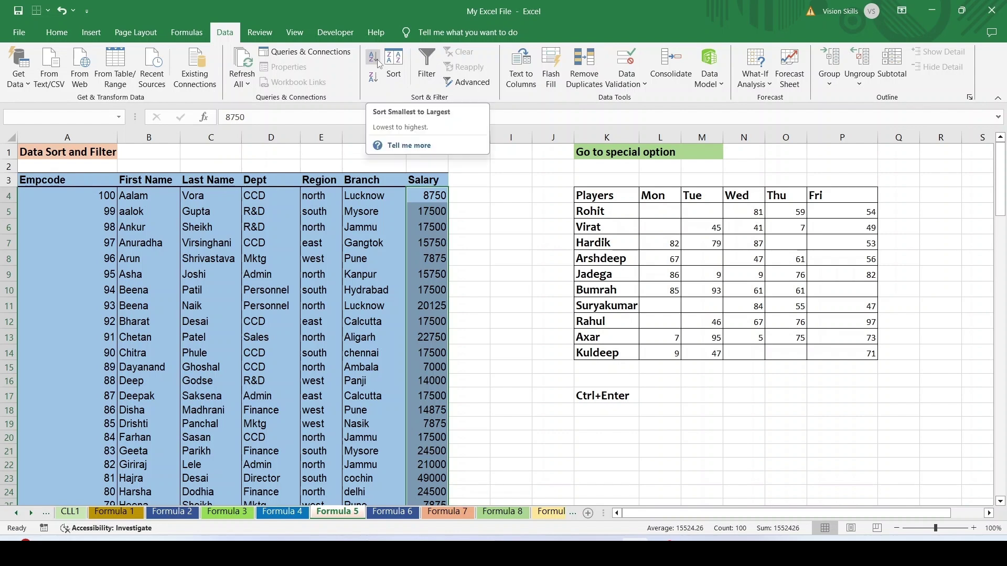
{"action": "left_click", "coordinate": [373, 58]}
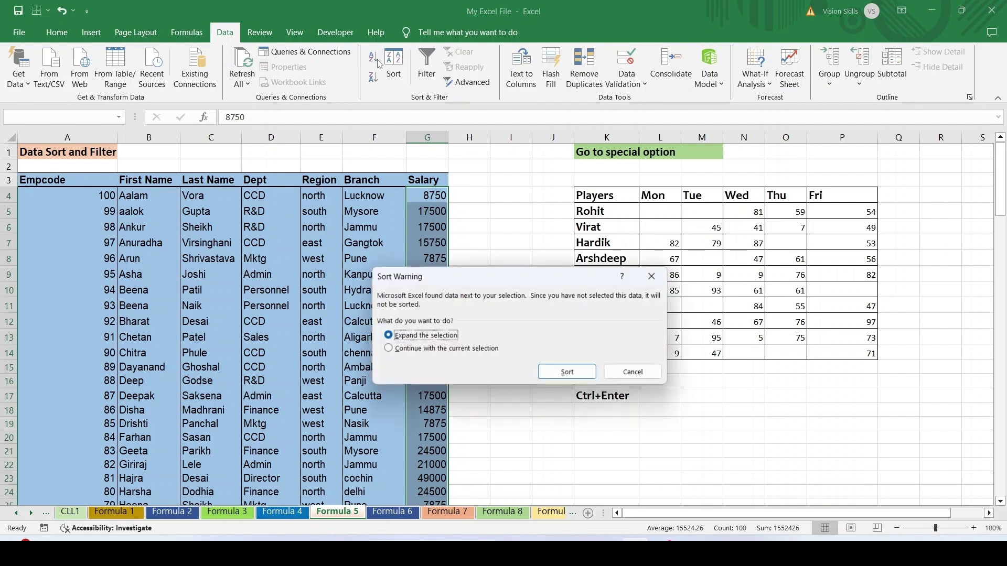
{"action": "left_click", "coordinate": [568, 373]}
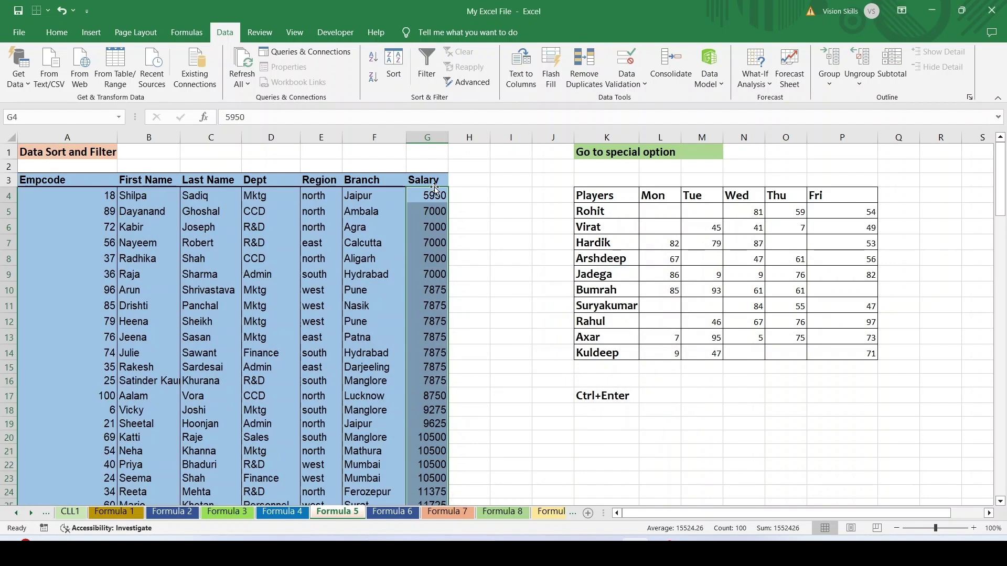
{"action": "scroll", "coordinate": [471, 292], "scroll_direction": "down", "scroll_amount": 17}
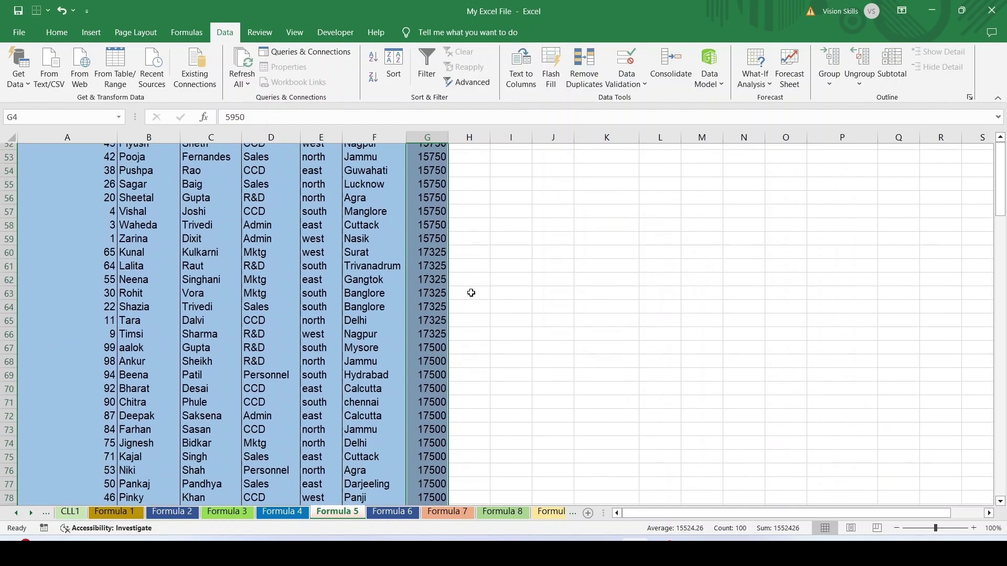
{"action": "scroll", "coordinate": [471, 292], "scroll_direction": "down", "scroll_amount": 18}
{"action": "scroll", "coordinate": [471, 292], "scroll_direction": "up", "scroll_amount": 2}
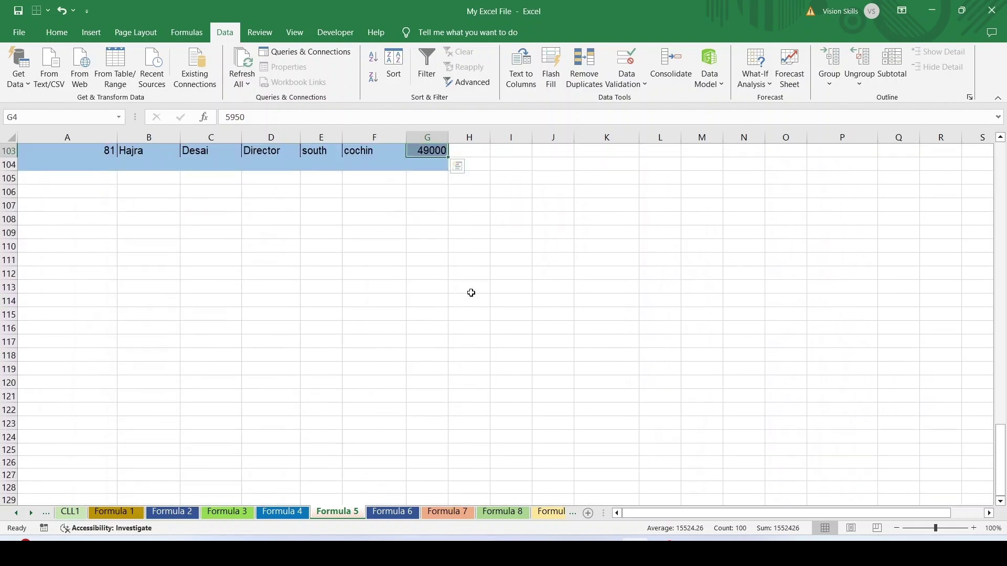
{"action": "scroll", "coordinate": [471, 292], "scroll_direction": "up", "scroll_amount": 20}
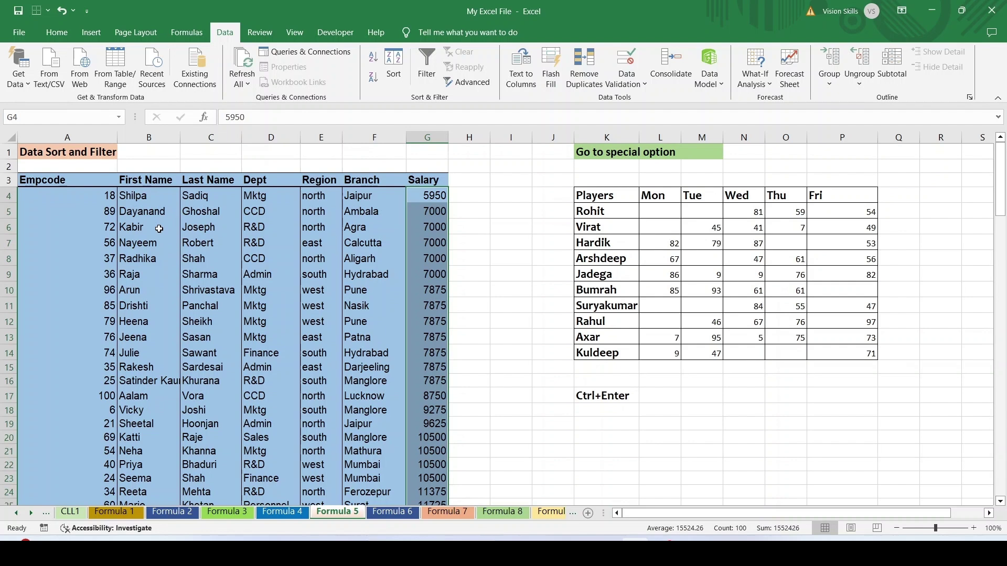
{"action": "left_click", "coordinate": [71, 193]}
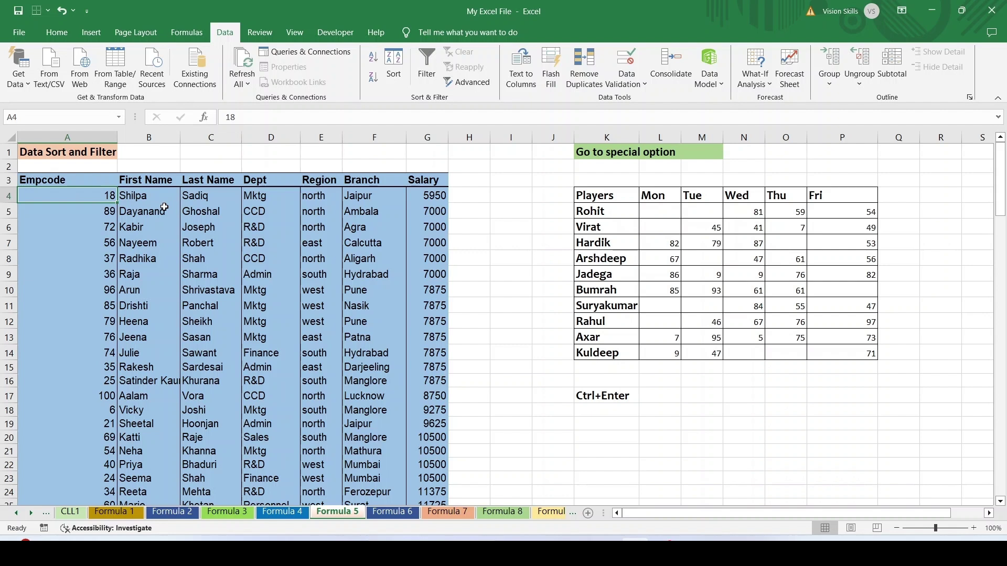
{"action": "key", "text": "Tab"}
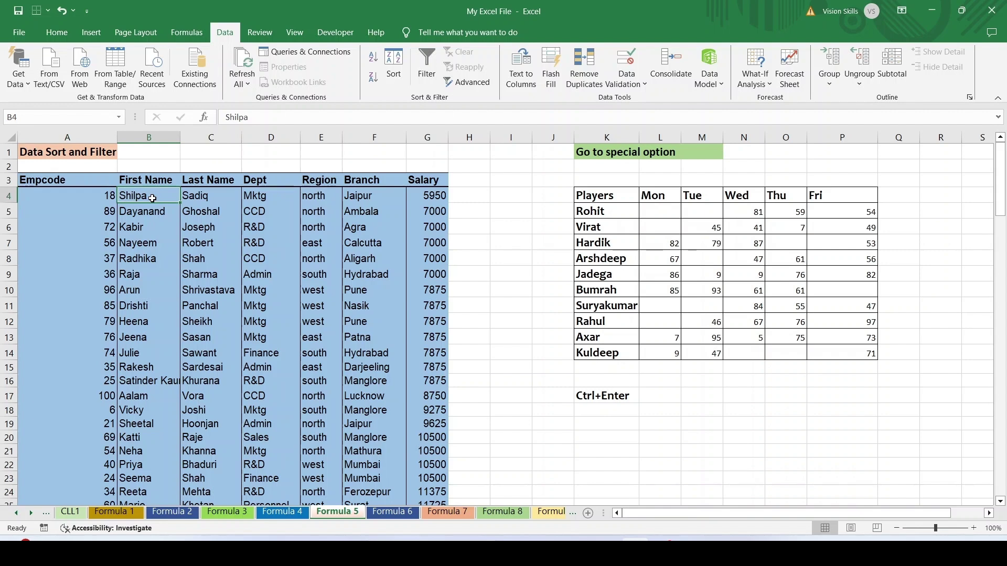
{"action": "key", "text": "ctrl+shift+Down"}
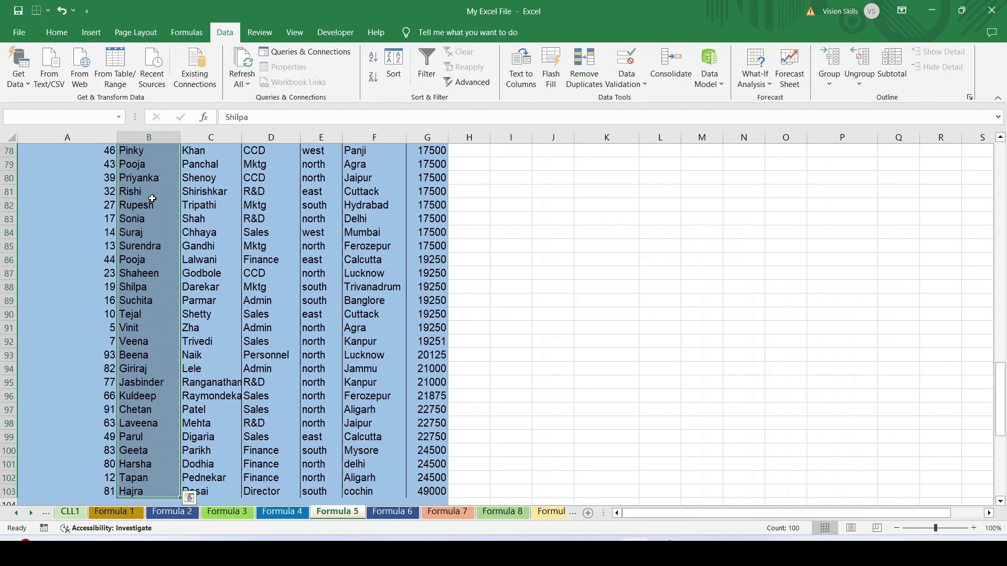
{"action": "left_click", "coordinate": [421, 61]}
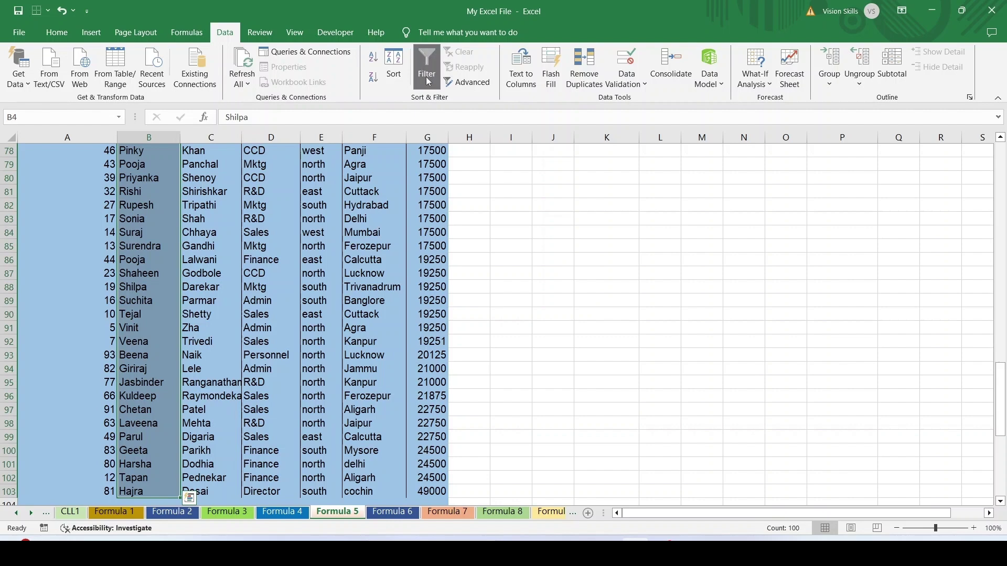
{"action": "scroll", "coordinate": [503, 205], "scroll_direction": "up", "scroll_amount": 20}
{"action": "scroll", "coordinate": [503, 205], "scroll_direction": "up", "scroll_amount": 3}
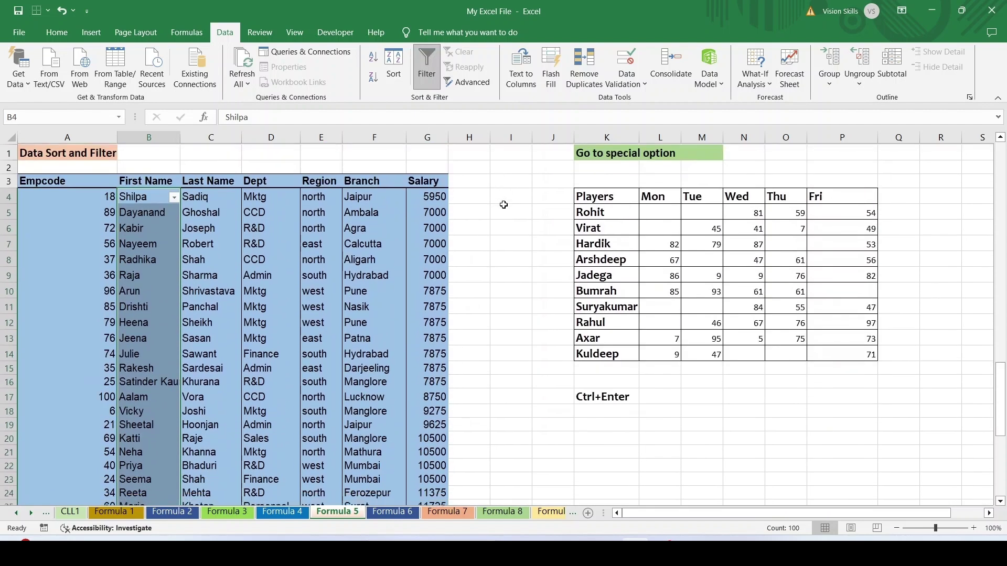
{"action": "left_click", "coordinate": [498, 197]}
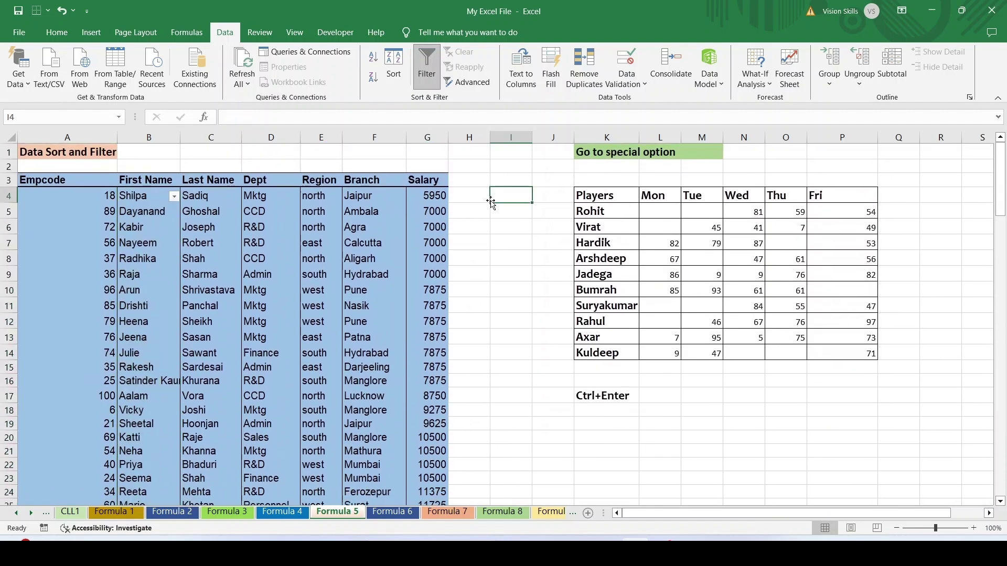
{"action": "left_click", "coordinate": [137, 199]}
{"action": "left_click", "coordinate": [426, 73]}
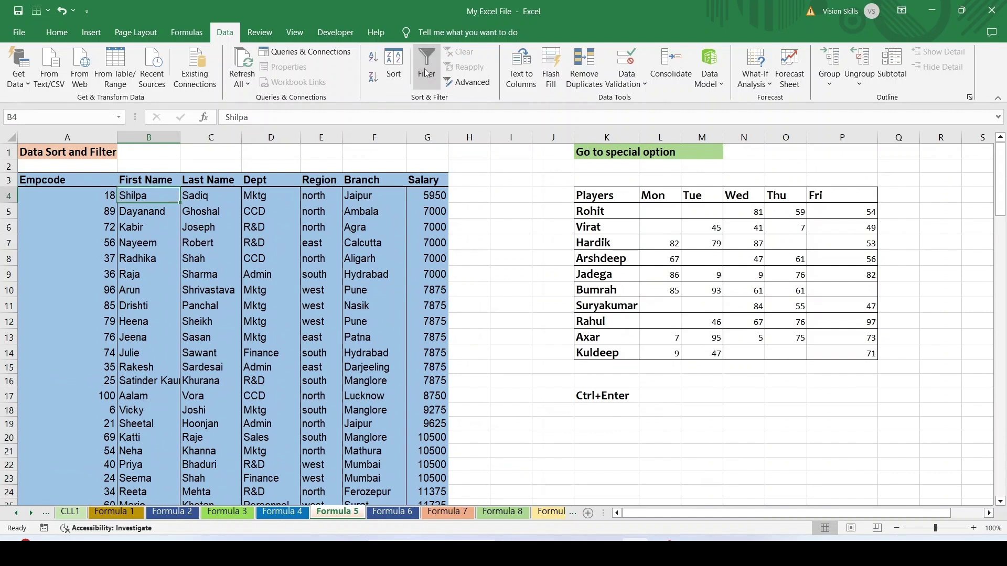
Step: Turn on filtering for the employee table so that every header in row 3 gets a filter
{"action": "left_click", "coordinate": [134, 179]}
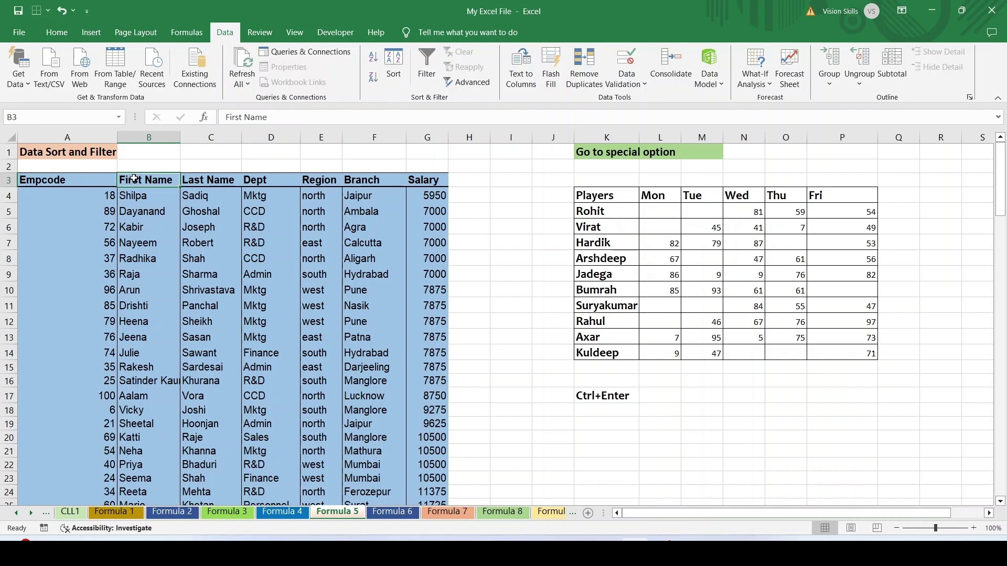
{"action": "left_click", "coordinate": [77, 185]}
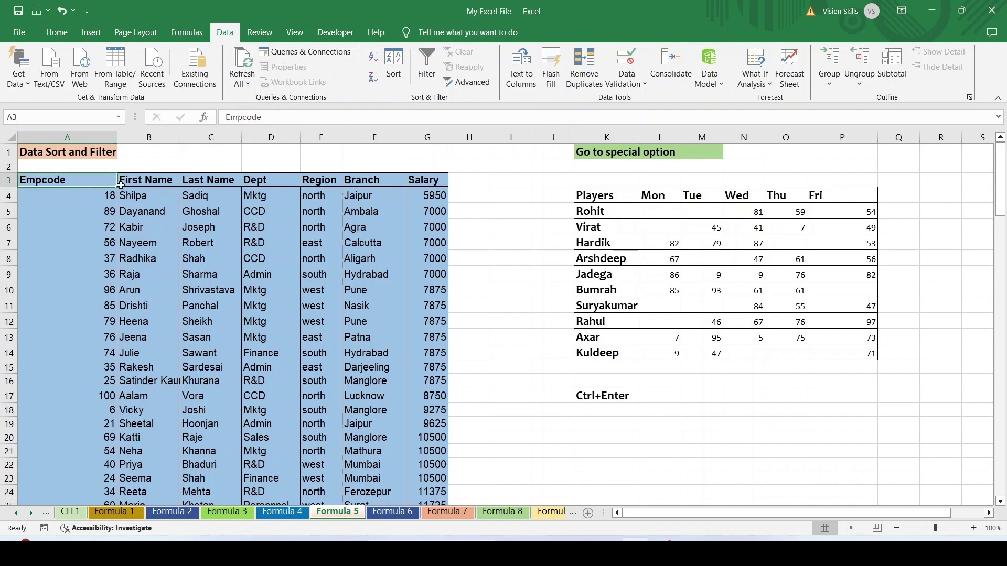
{"action": "left_click", "coordinate": [142, 184]}
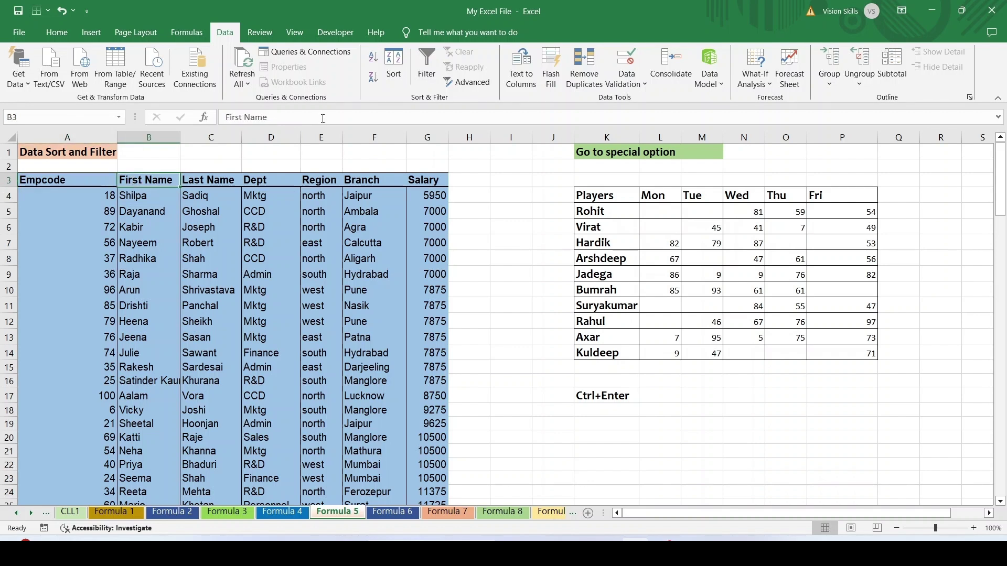
{"action": "left_click", "coordinate": [427, 68]}
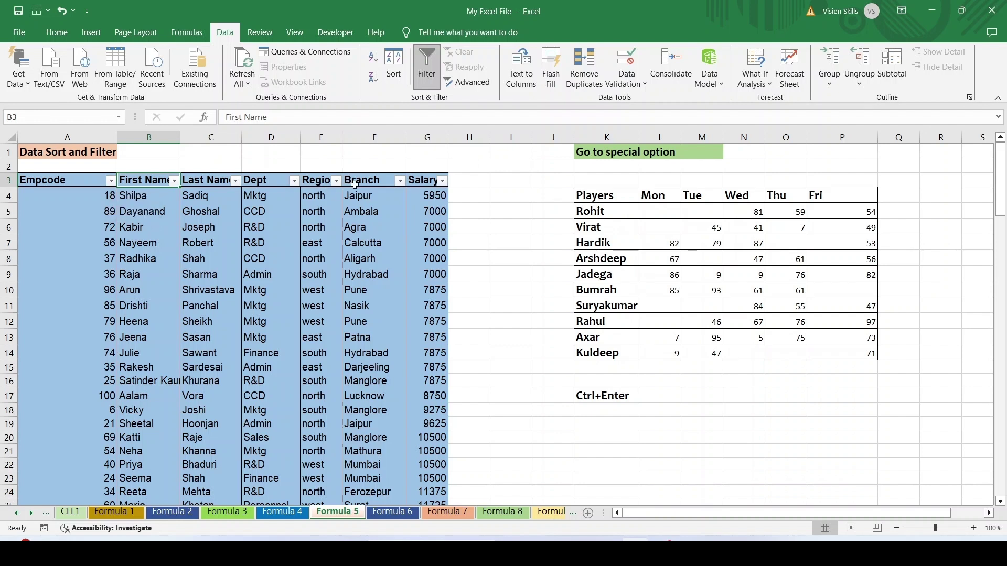
Step: Filter the Empcode column with a Between number filter from 50 to 100 and check the filtered rows
{"action": "left_click", "coordinate": [111, 181]}
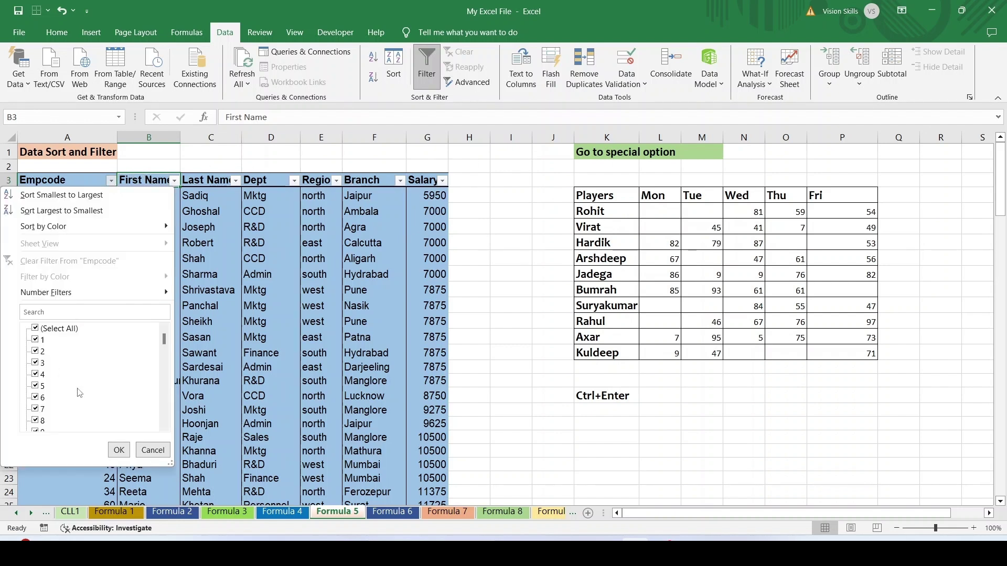
{"action": "scroll", "coordinate": [79, 393], "scroll_direction": "down", "scroll_amount": 20}
{"action": "scroll", "coordinate": [80, 393], "scroll_direction": "up", "scroll_amount": 20}
{"action": "mouse_move", "coordinate": [119, 297]}
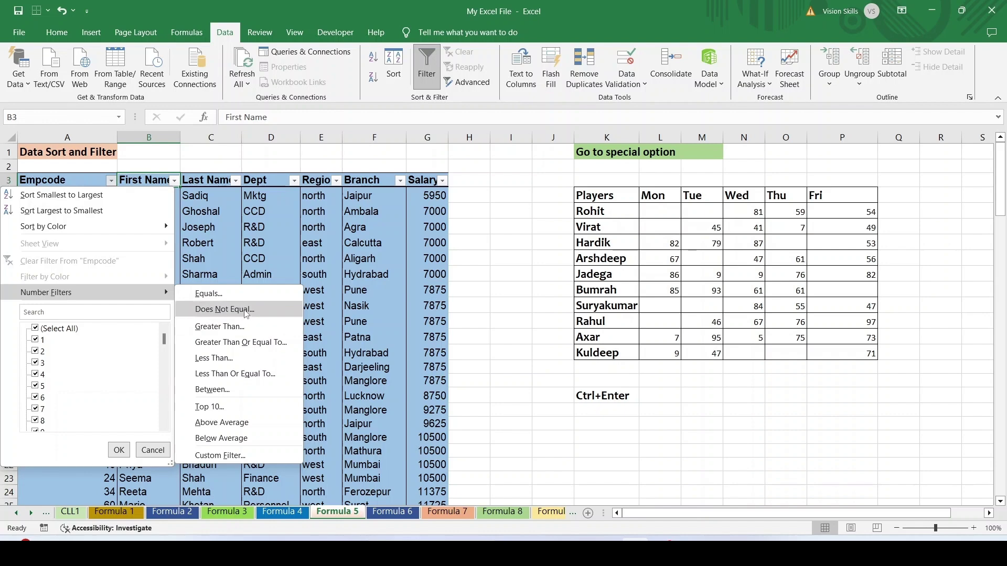
{"action": "left_click", "coordinate": [231, 393]}
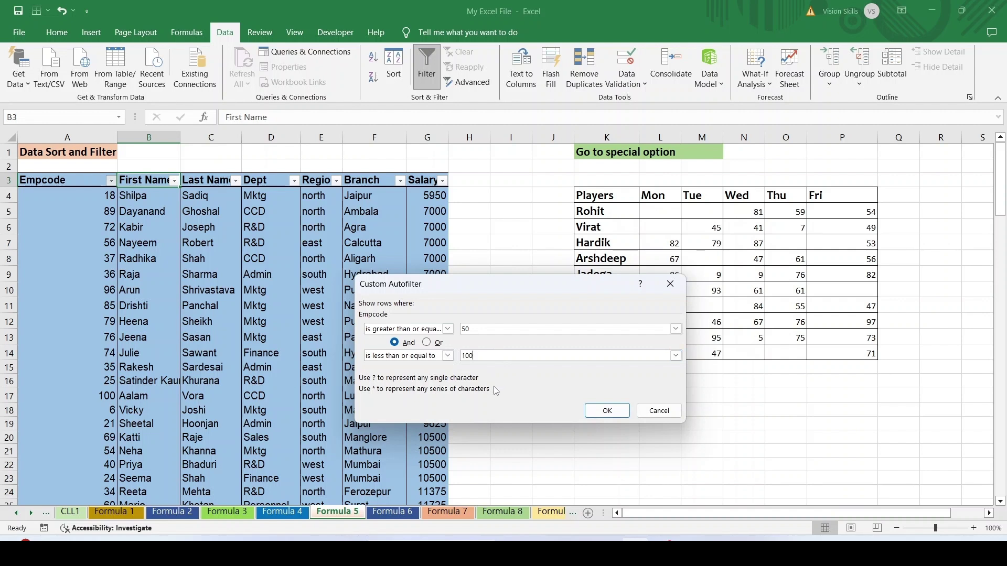
{"action": "left_click", "coordinate": [607, 412]}
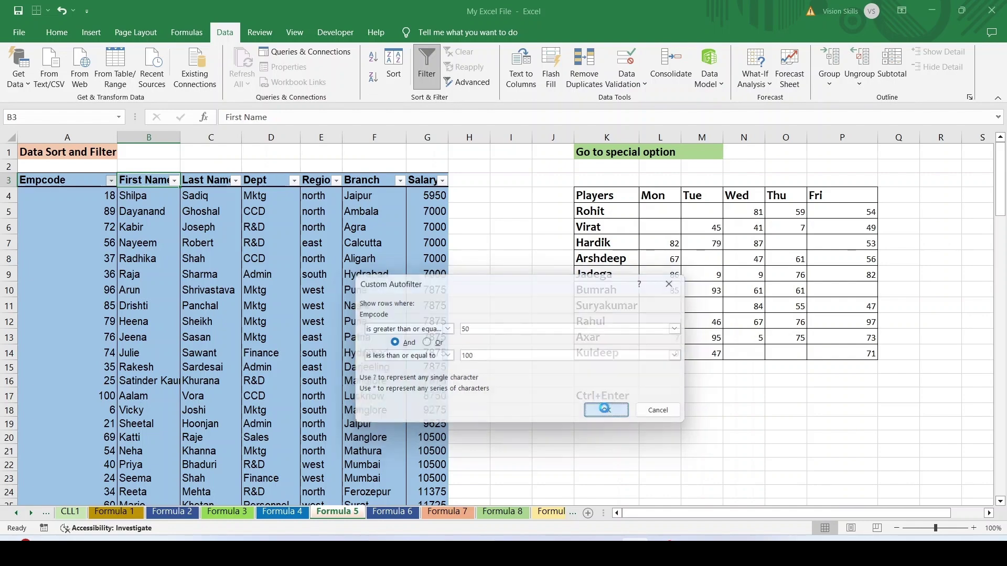
{"action": "scroll", "coordinate": [92, 378], "scroll_direction": "down", "scroll_amount": 11}
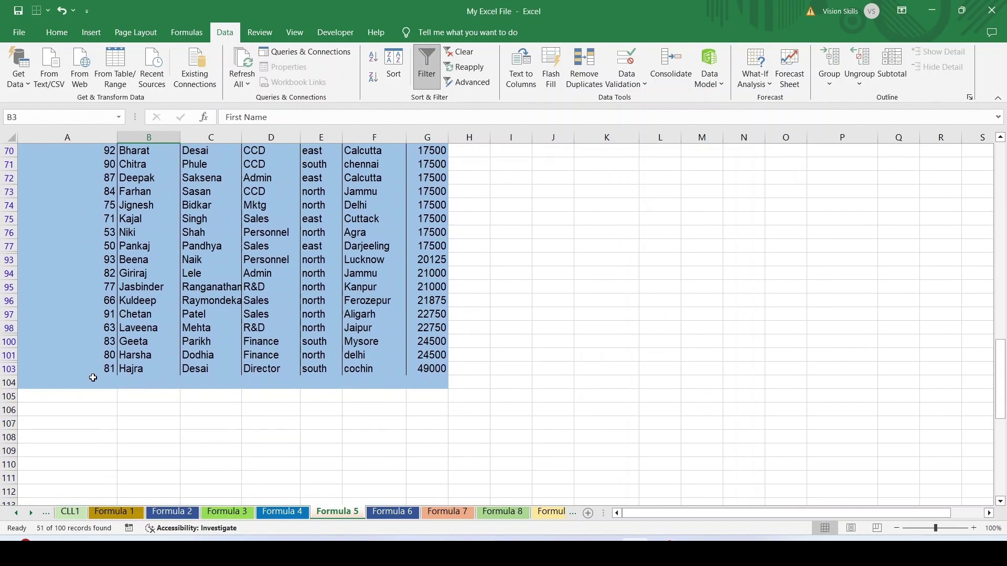
{"action": "scroll", "coordinate": [93, 377], "scroll_direction": "up", "scroll_amount": 12}
{"action": "scroll", "coordinate": [92, 378], "scroll_direction": "down", "scroll_amount": 1}
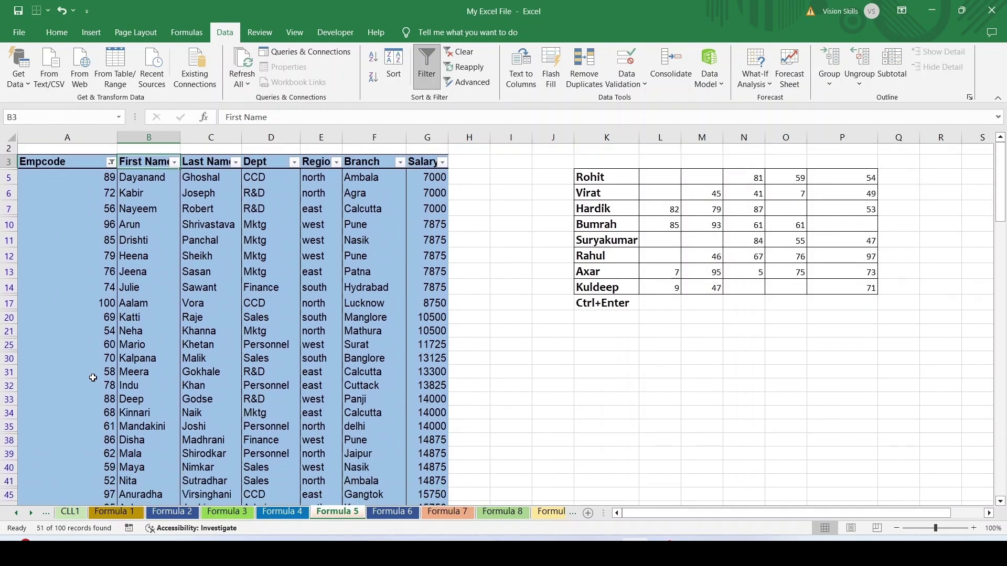
Step: Clear the filter from the Empcode column
{"action": "scroll", "coordinate": [93, 378], "scroll_direction": "up", "scroll_amount": 1}
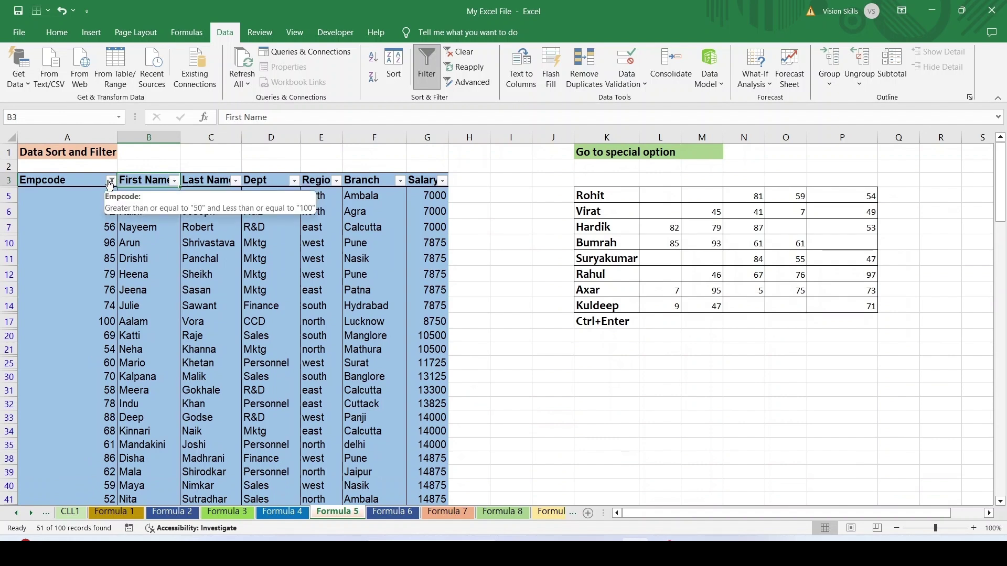
{"action": "left_click", "coordinate": [111, 181]}
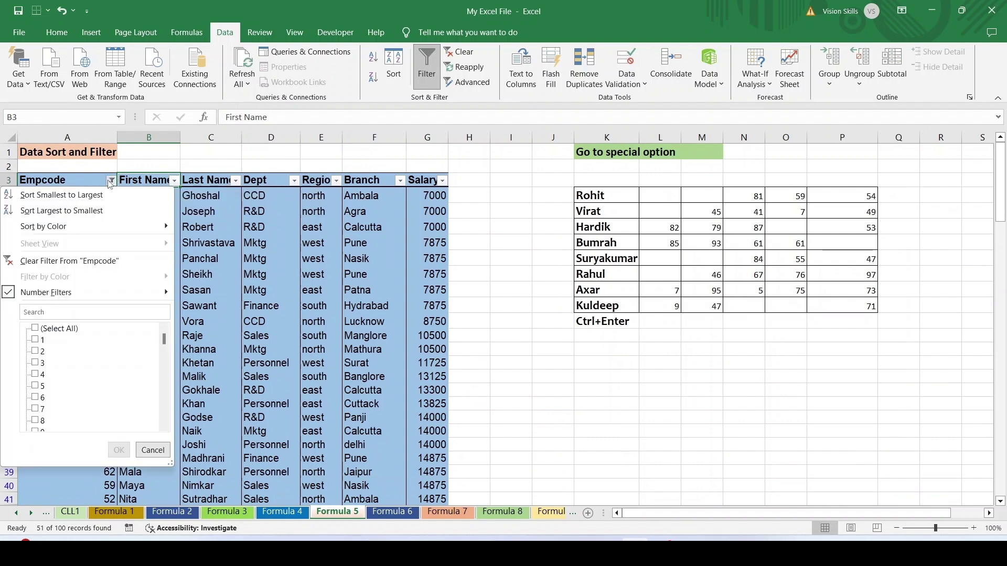
{"action": "left_click", "coordinate": [88, 262]}
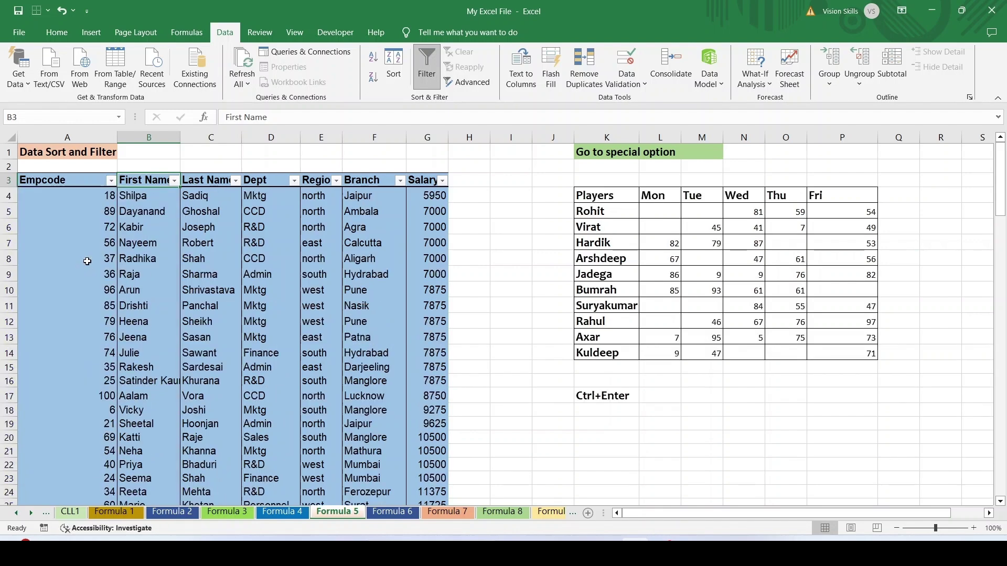
Step: Filter the First Name column with a Begins With text filter for the letter B
{"action": "left_click", "coordinate": [174, 180]}
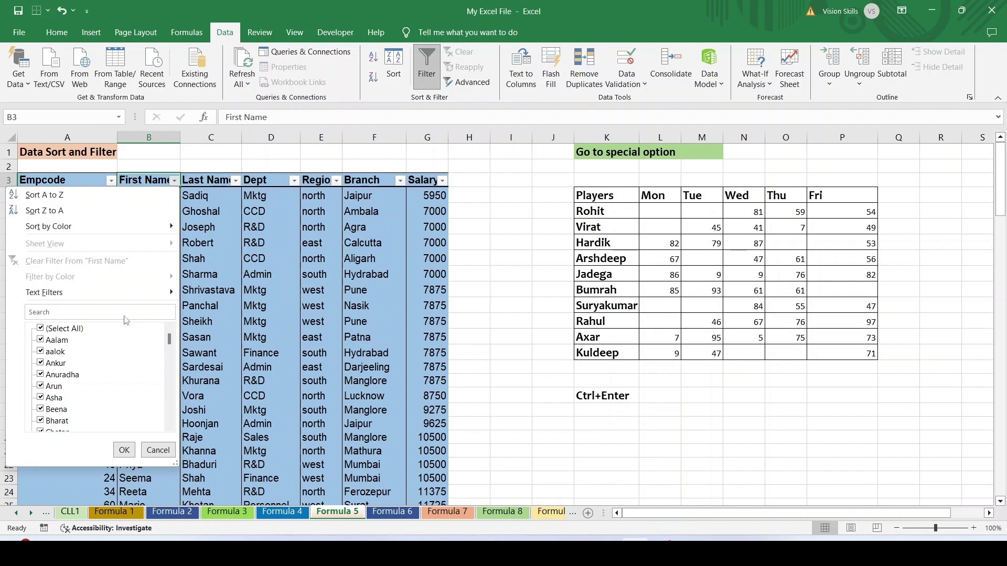
{"action": "mouse_move", "coordinate": [151, 299]}
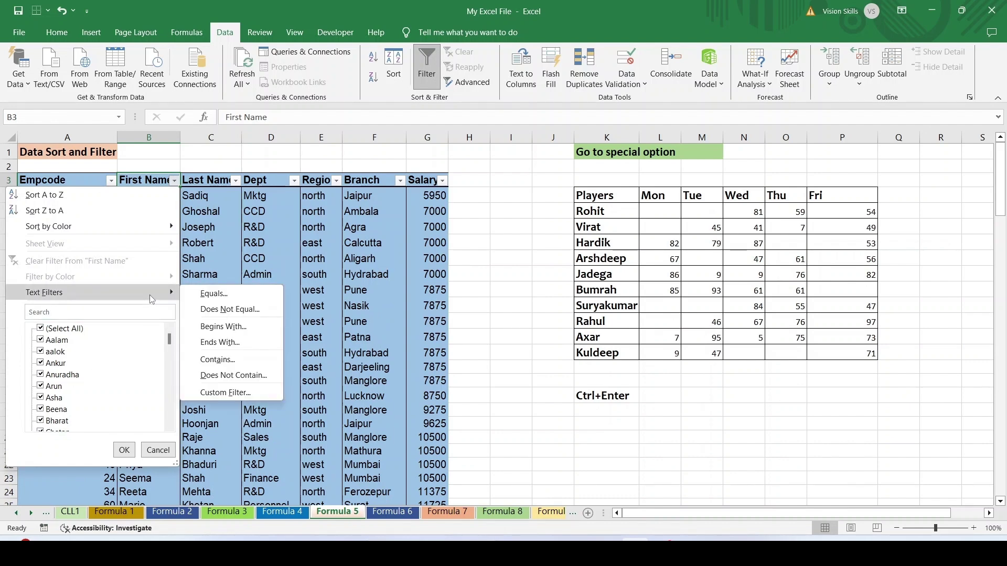
{"action": "left_click", "coordinate": [229, 328]}
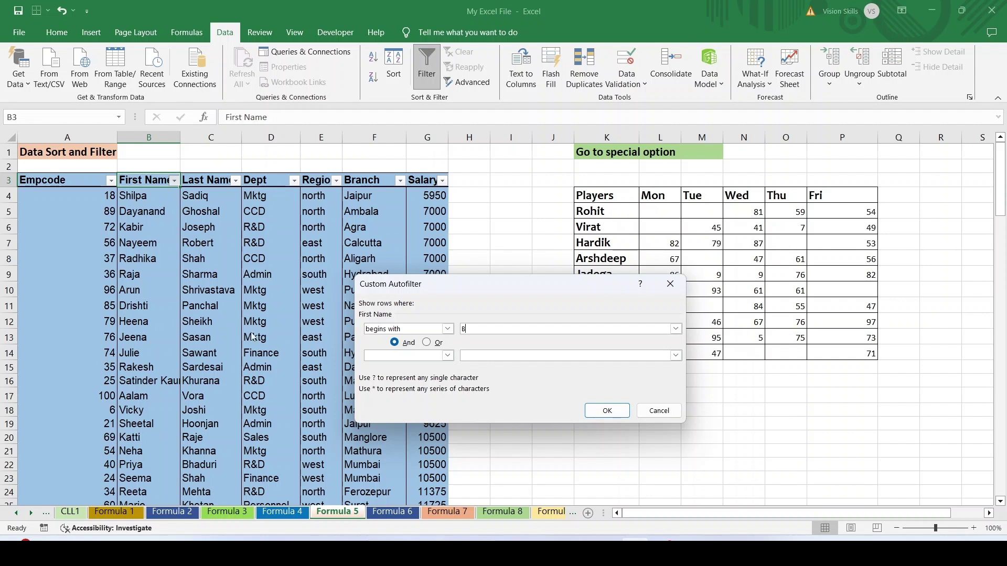
{"action": "left_click", "coordinate": [607, 411]}
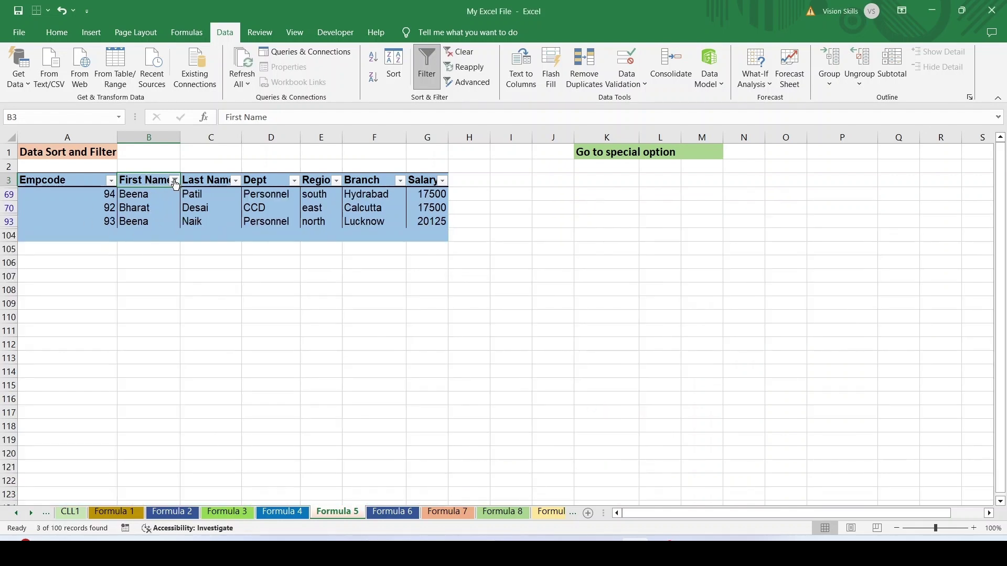
Step: Clear the First Name filter and filter the Last Name column with a Contains text filter for one surname
{"action": "left_click", "coordinate": [174, 181]}
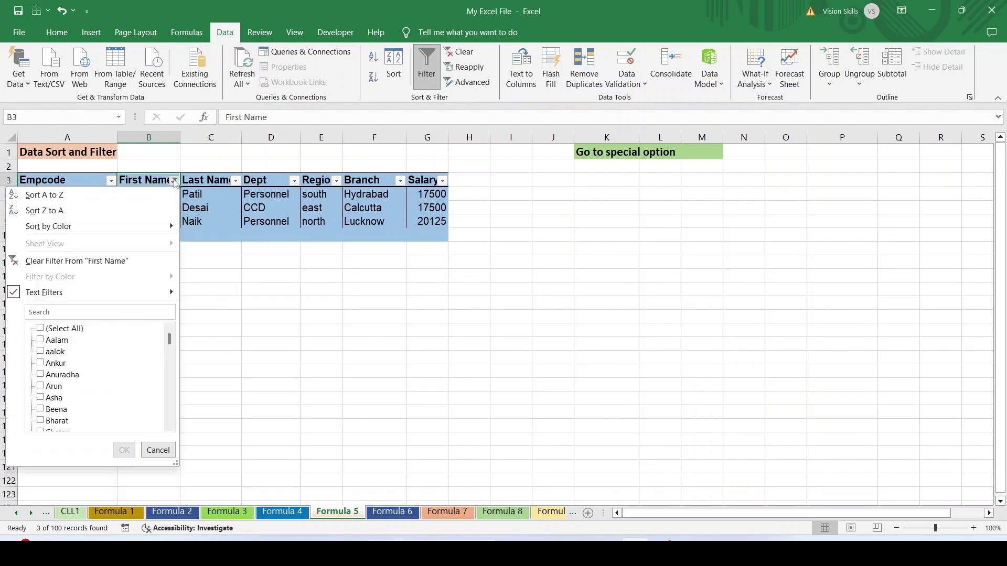
{"action": "left_click", "coordinate": [99, 260]}
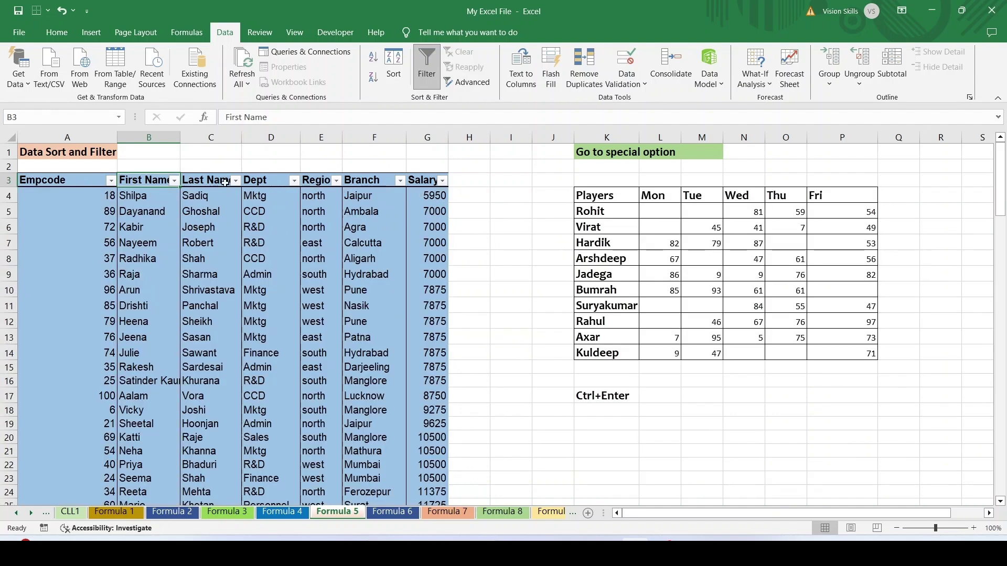
{"action": "left_click", "coordinate": [236, 181]}
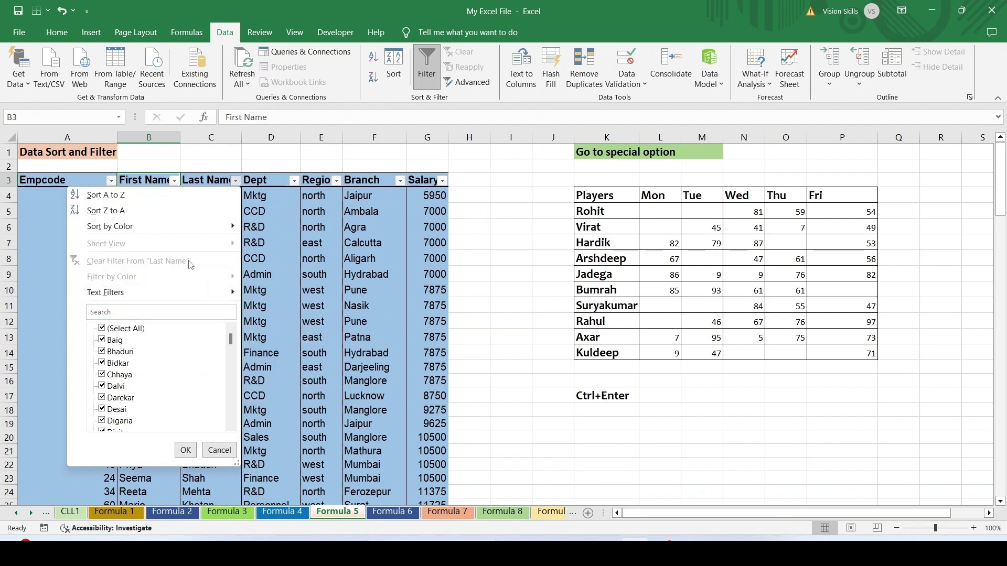
{"action": "mouse_move", "coordinate": [189, 299]}
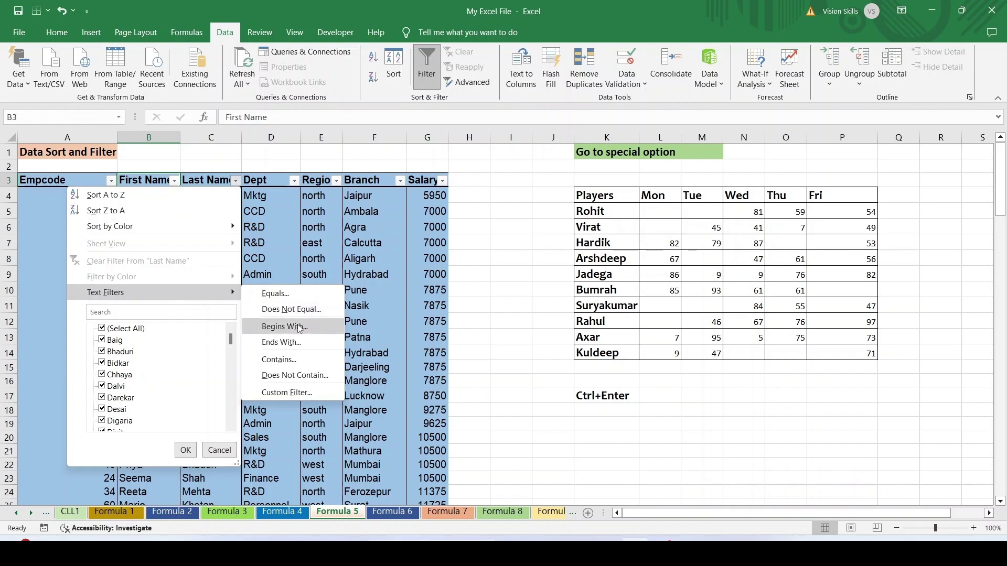
{"action": "left_click", "coordinate": [279, 360]}
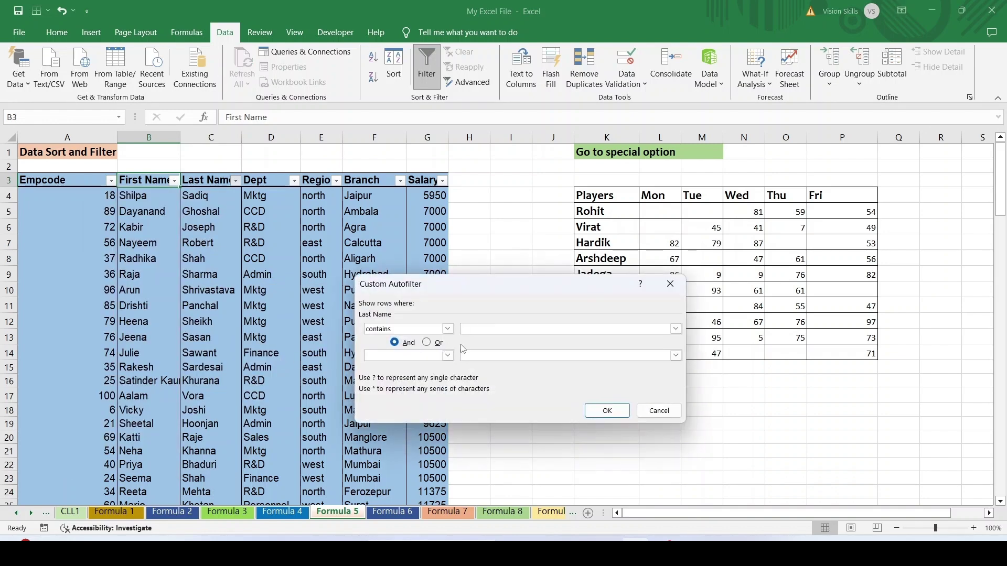
{"action": "type", "text": "Gupta"}
{"action": "left_click", "coordinate": [607, 409]}
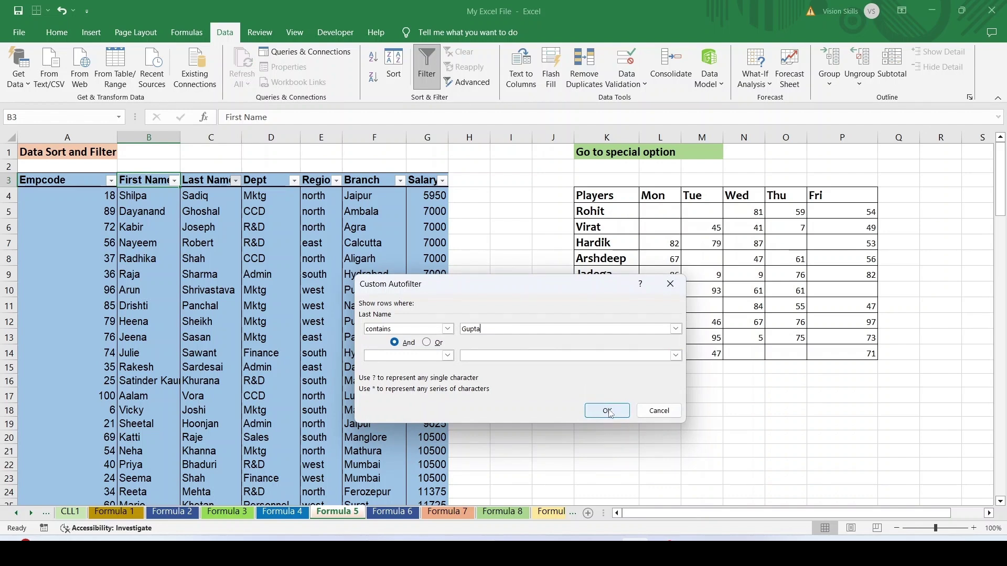
{"action": "left_click", "coordinate": [607, 411]}
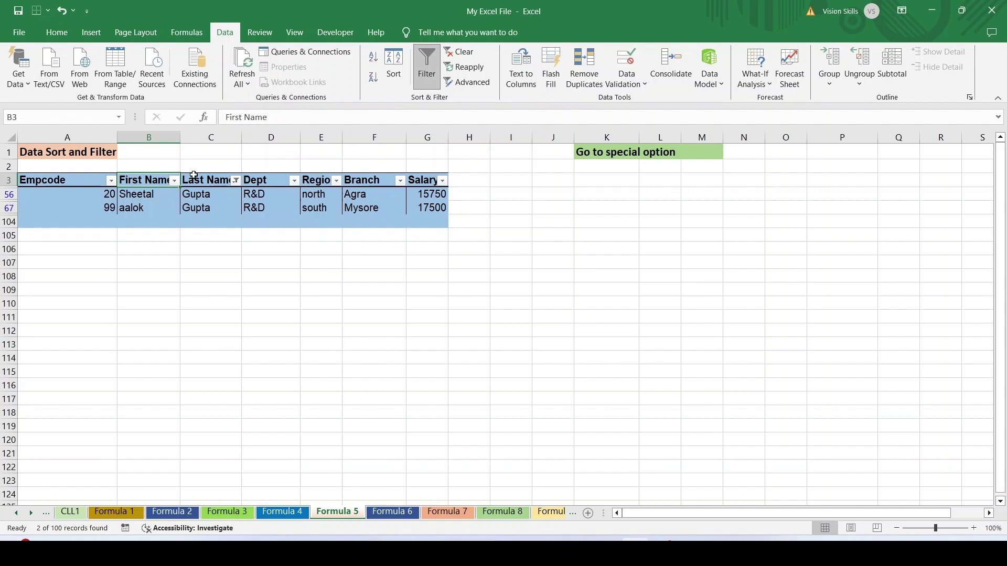
Step: Clear the Last Name filter, filter the Dept column to only Admin and Sales, and look through the rows
{"action": "left_click", "coordinate": [236, 181]}
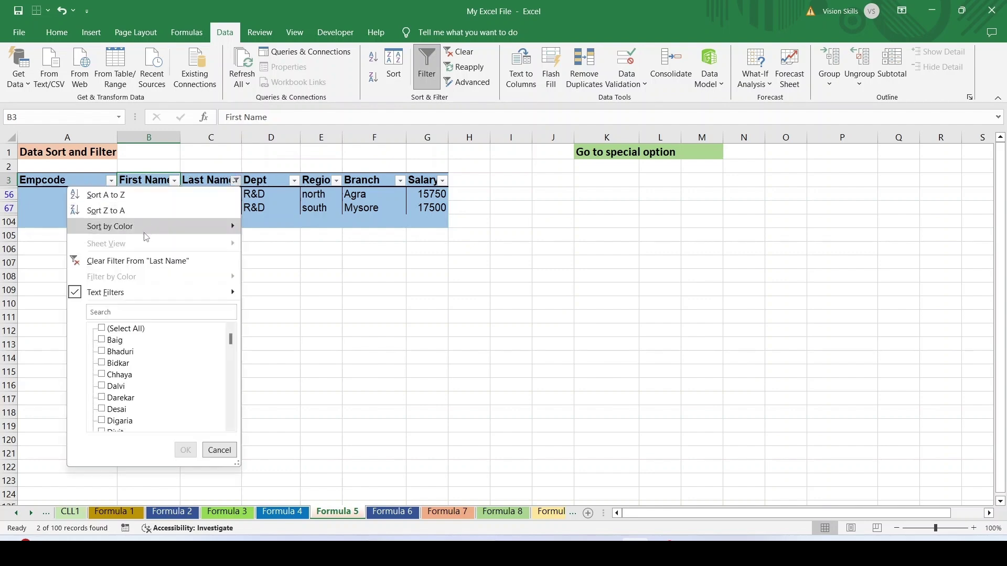
{"action": "left_click", "coordinate": [136, 257]}
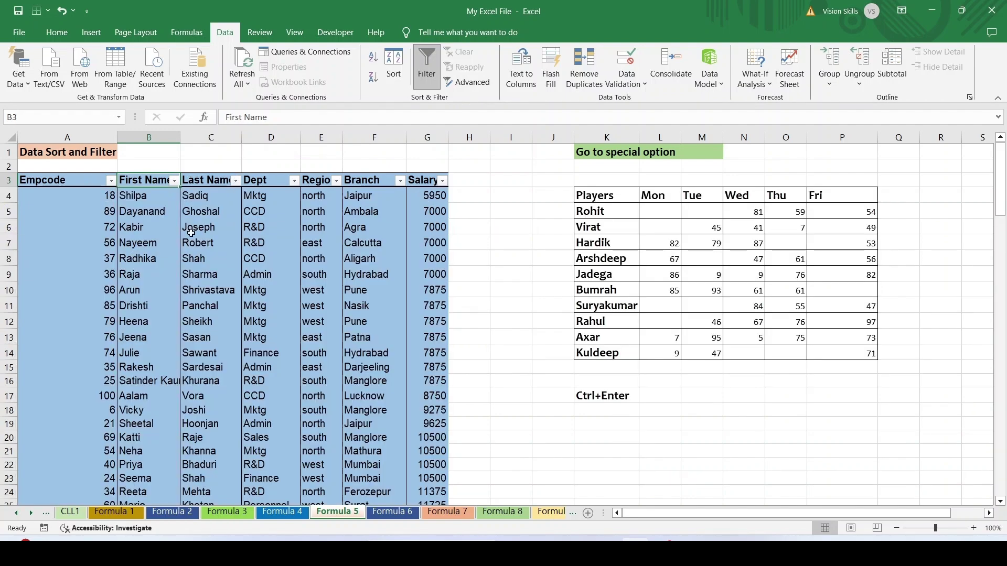
{"action": "left_click", "coordinate": [294, 181]}
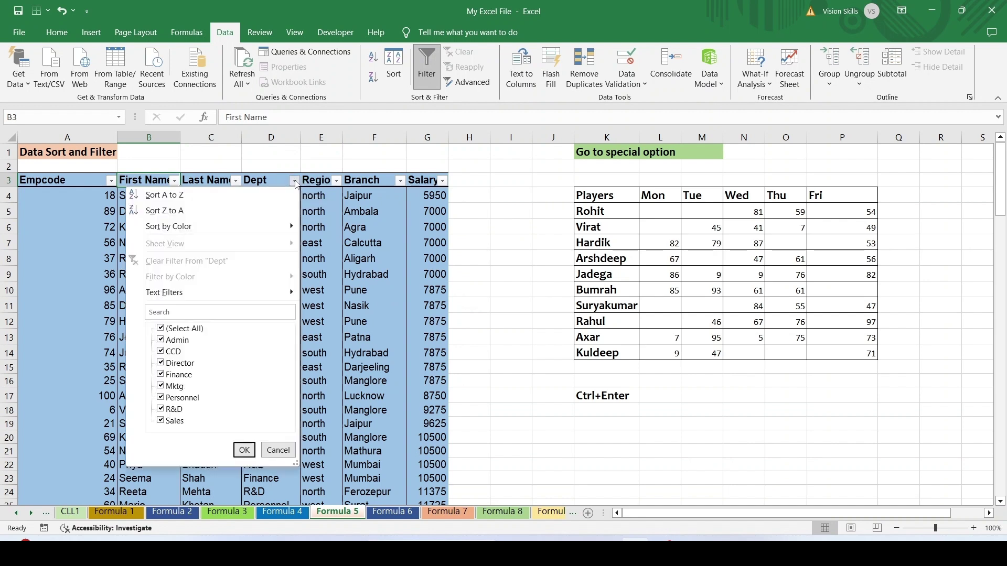
{"action": "left_click", "coordinate": [161, 329]}
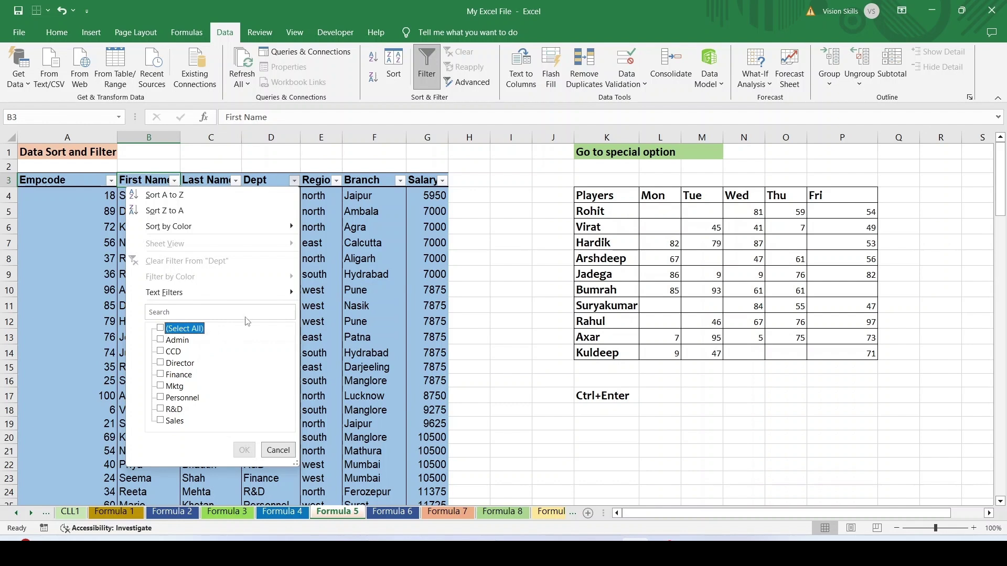
{"action": "left_click", "coordinate": [161, 341]}
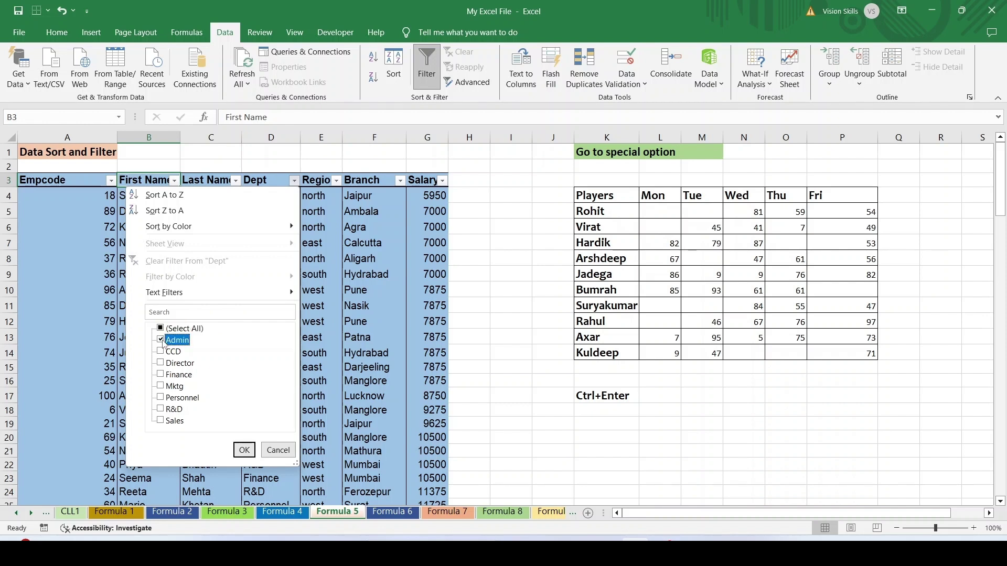
{"action": "left_click", "coordinate": [161, 422]}
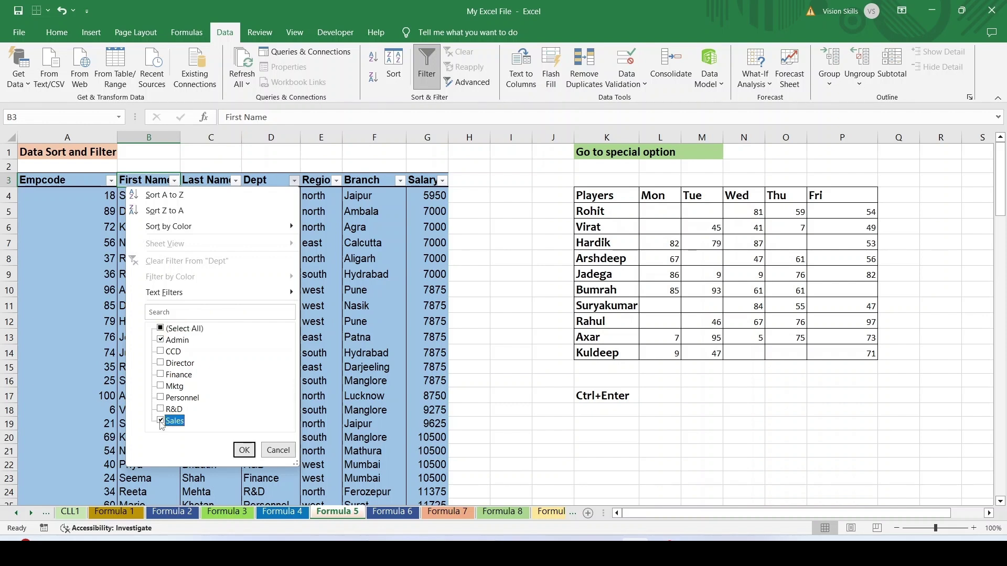
{"action": "left_click", "coordinate": [245, 450]}
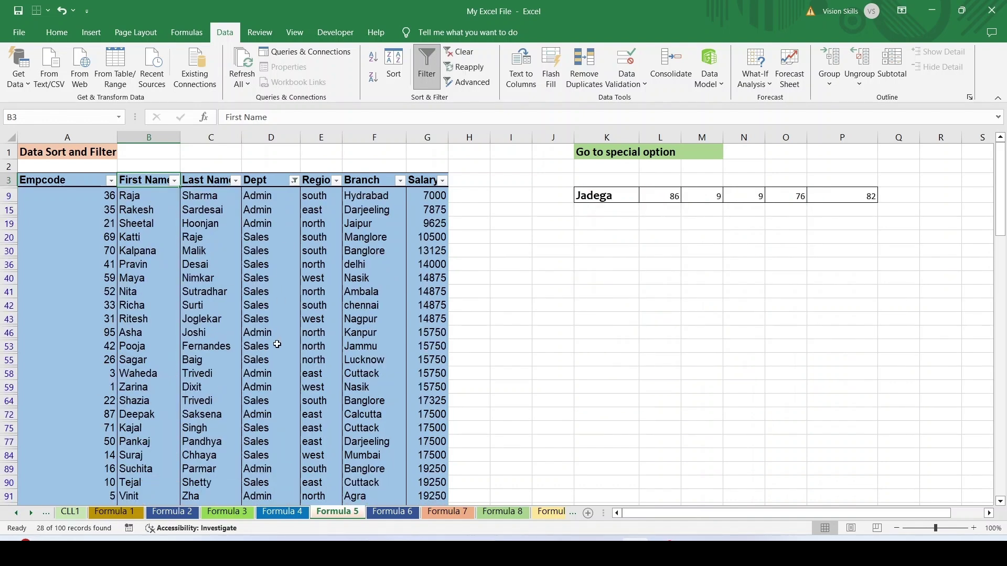
{"action": "scroll", "coordinate": [277, 345], "scroll_direction": "down", "scroll_amount": 4}
{"action": "scroll", "coordinate": [277, 344], "scroll_direction": "up", "scroll_amount": 4}
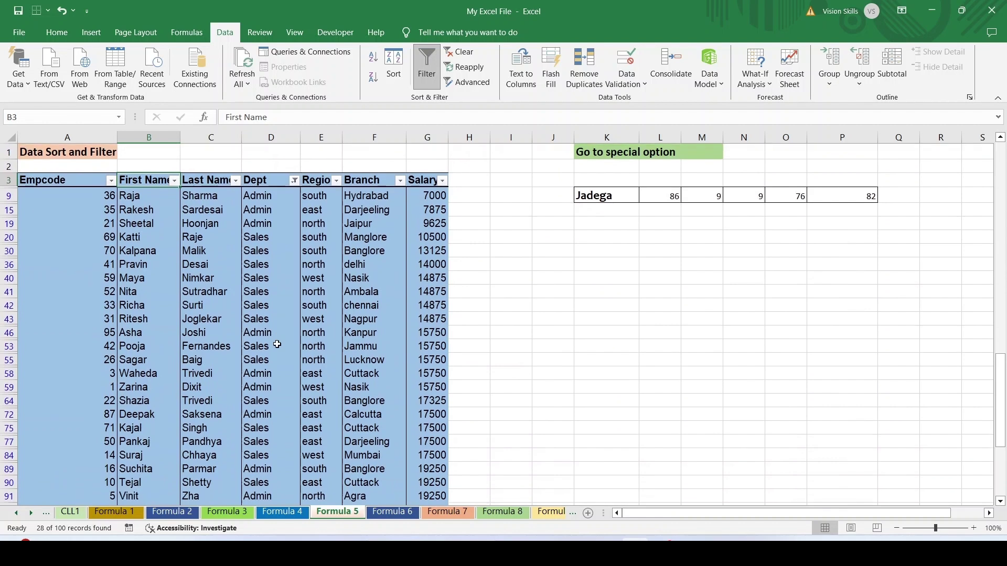
Step: Change the Dept filter to only Finance, Mktg and R&D and look through the filtered rows
{"action": "left_click", "coordinate": [294, 181]}
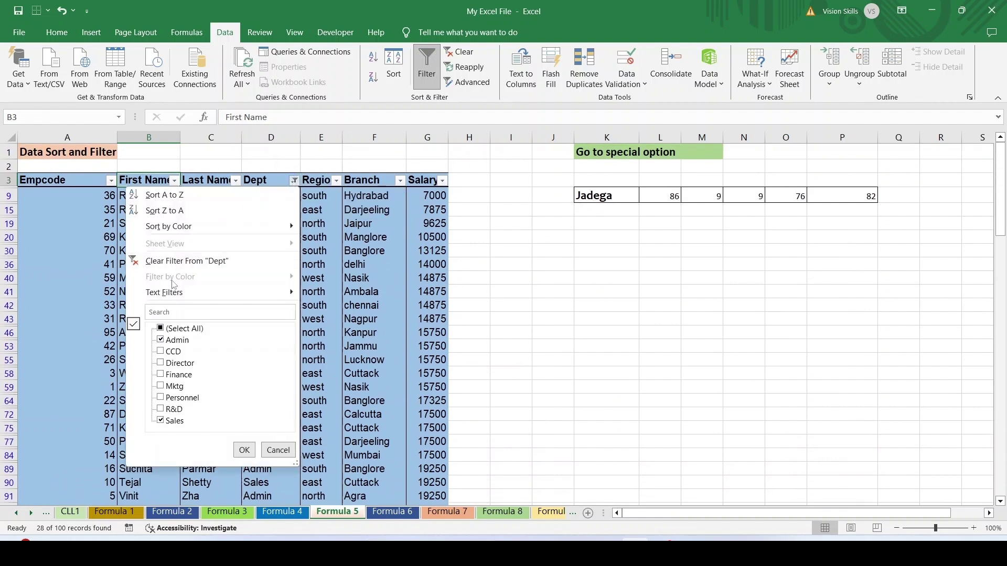
{"action": "left_click", "coordinate": [161, 341]}
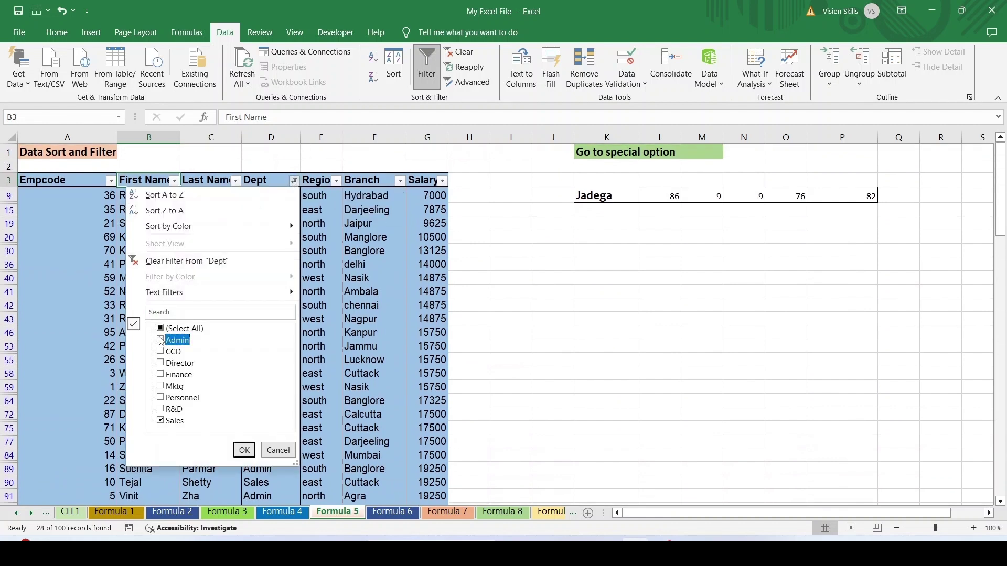
{"action": "left_click", "coordinate": [161, 375]}
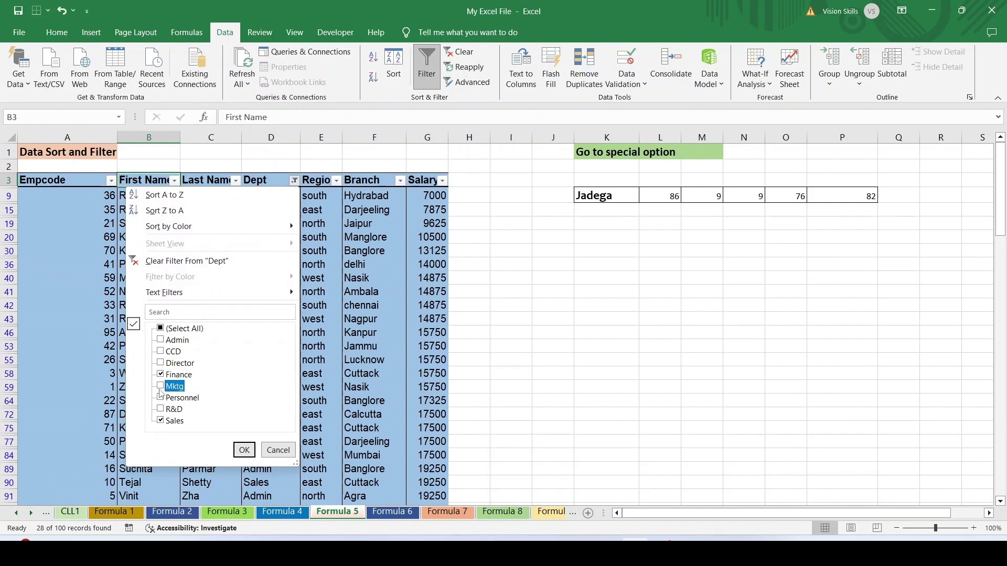
{"action": "left_click", "coordinate": [161, 421]}
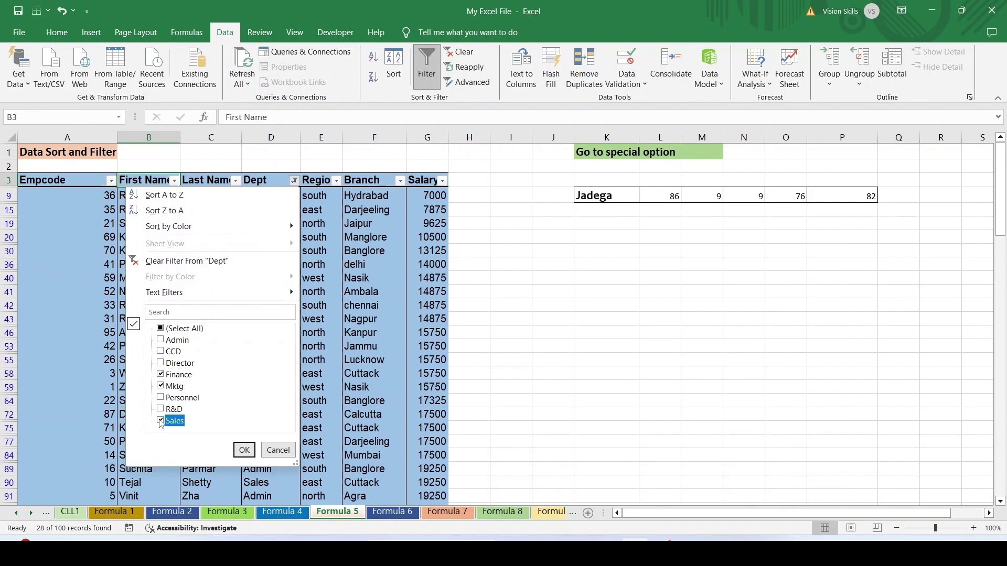
{"action": "left_click", "coordinate": [161, 409]}
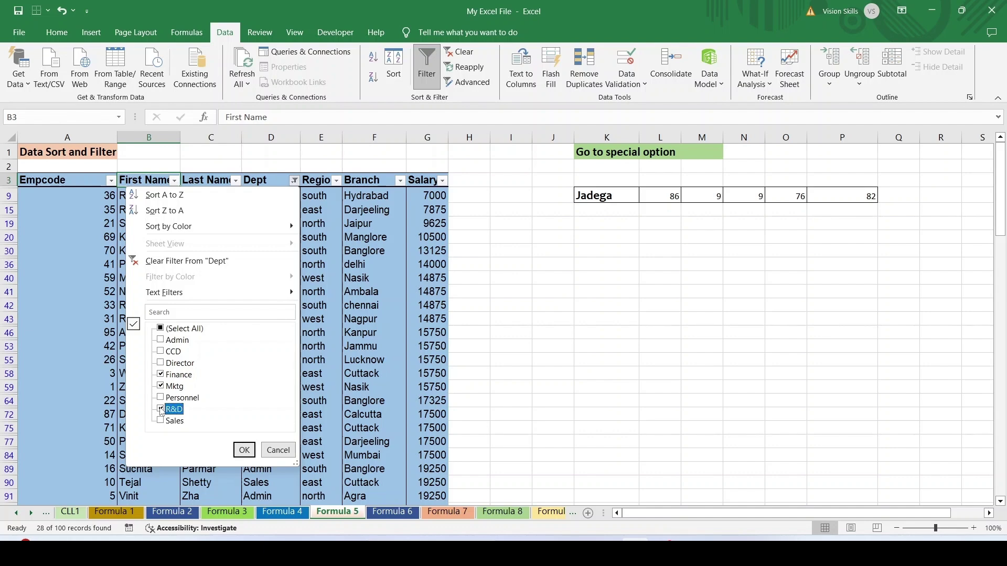
{"action": "left_click", "coordinate": [244, 451]}
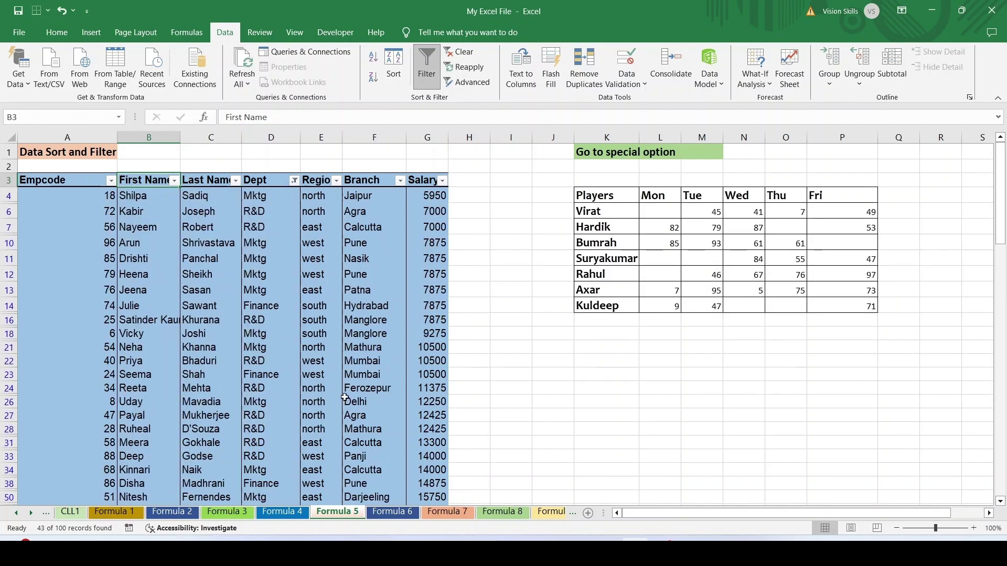
{"action": "scroll", "coordinate": [393, 382], "scroll_direction": "down", "scroll_amount": 8}
{"action": "scroll", "coordinate": [395, 382], "scroll_direction": "up", "scroll_amount": 8}
Step: Clear the Dept filter, filter the Region column to only north, and look through the rows
{"action": "left_click", "coordinate": [295, 180]}
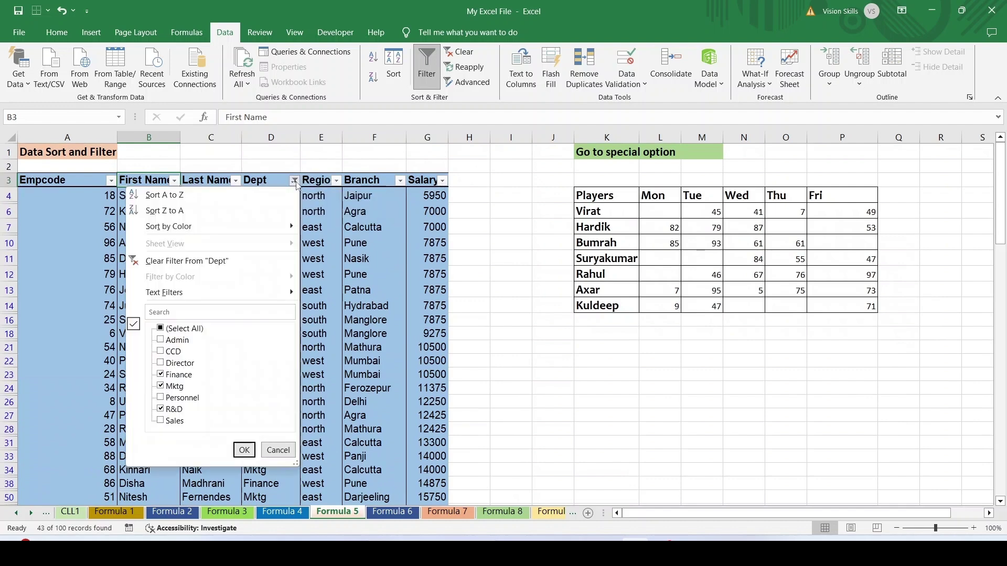
{"action": "left_click", "coordinate": [208, 260]}
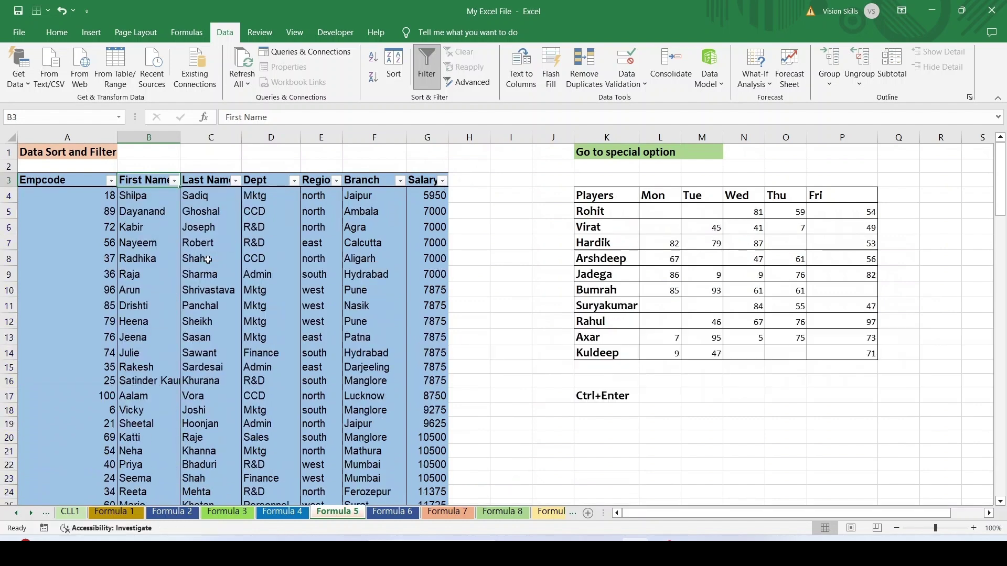
{"action": "left_click", "coordinate": [335, 181]}
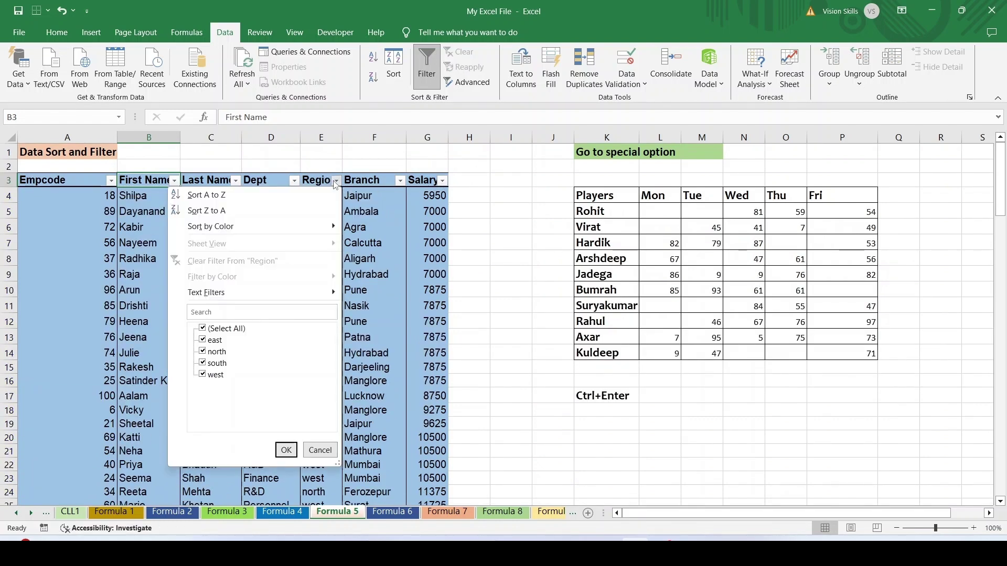
{"action": "left_click", "coordinate": [201, 329]}
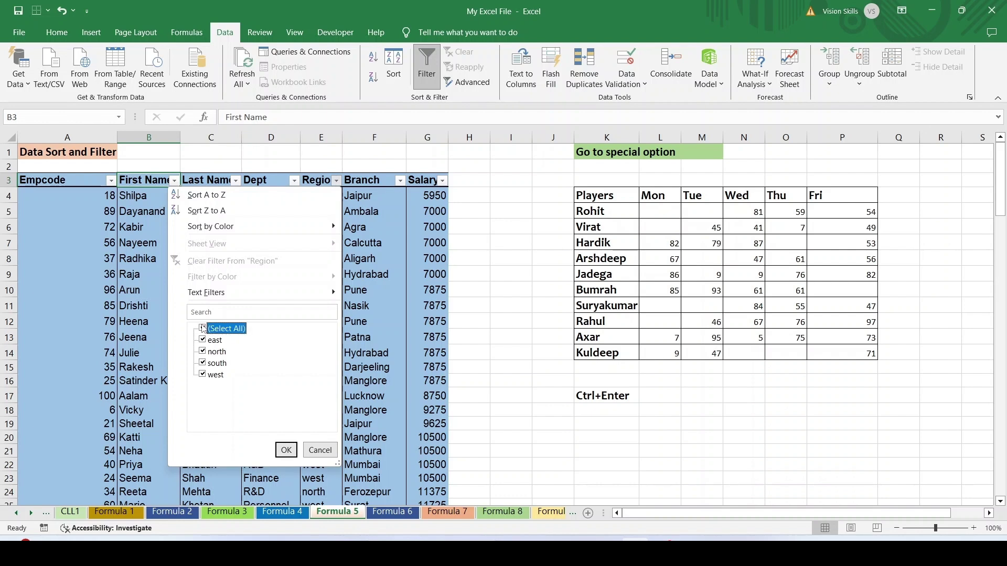
{"action": "left_click", "coordinate": [203, 328]}
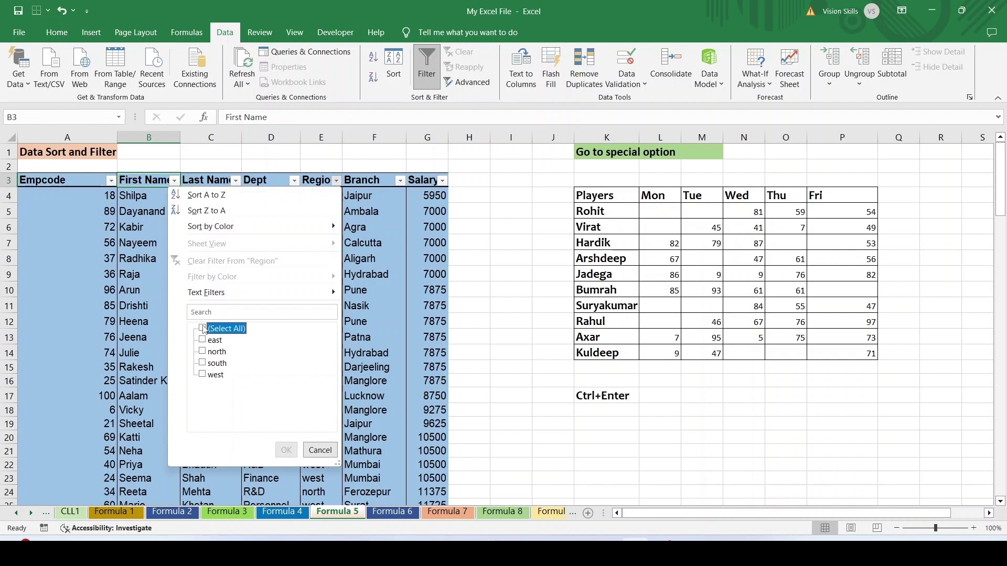
{"action": "left_click", "coordinate": [202, 352]}
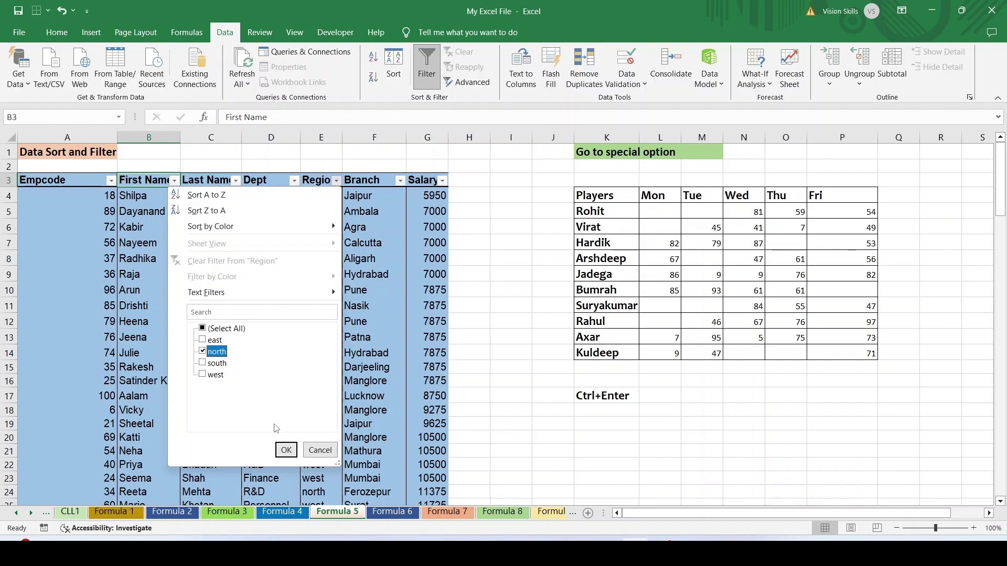
{"action": "left_click", "coordinate": [286, 449]}
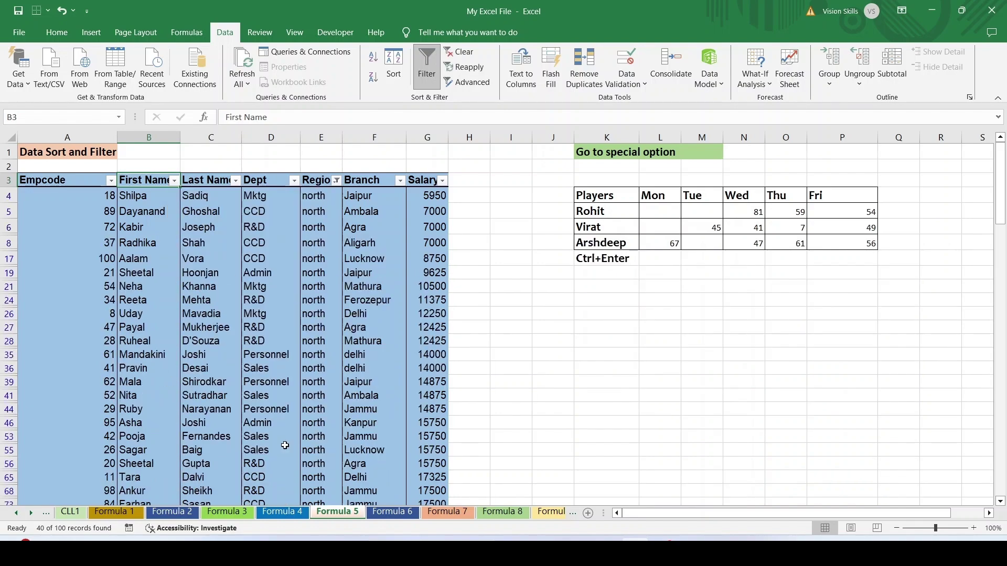
{"action": "scroll", "coordinate": [409, 412], "scroll_direction": "down", "scroll_amount": 5}
{"action": "scroll", "coordinate": [410, 412], "scroll_direction": "down", "scroll_amount": 5}
{"action": "scroll", "coordinate": [409, 411], "scroll_direction": "up", "scroll_amount": 10}
{"action": "scroll", "coordinate": [409, 411], "scroll_direction": "down", "scroll_amount": 6}
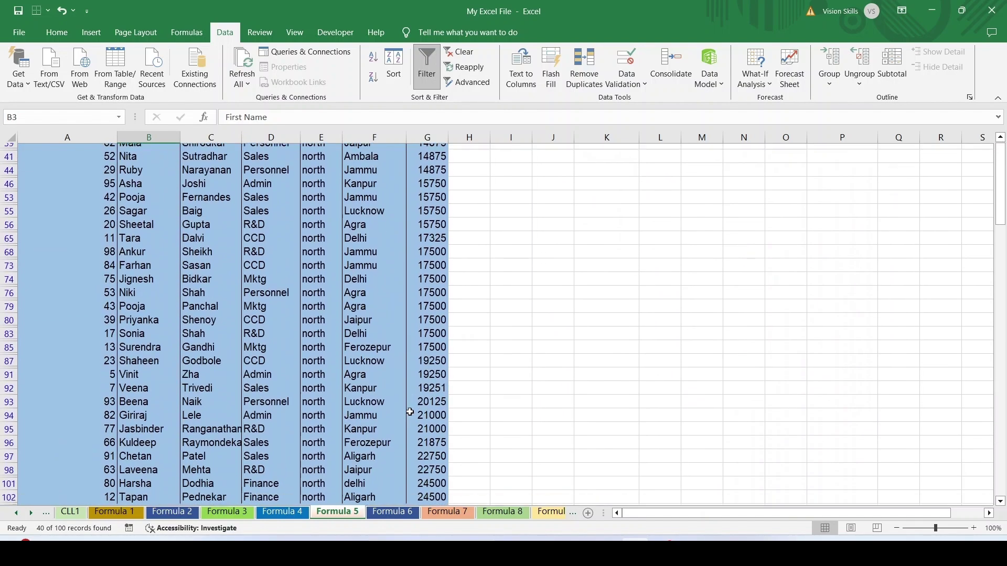
{"action": "scroll", "coordinate": [407, 397], "scroll_direction": "up", "scroll_amount": 6}
{"action": "scroll", "coordinate": [407, 396], "scroll_direction": "down", "scroll_amount": 1}
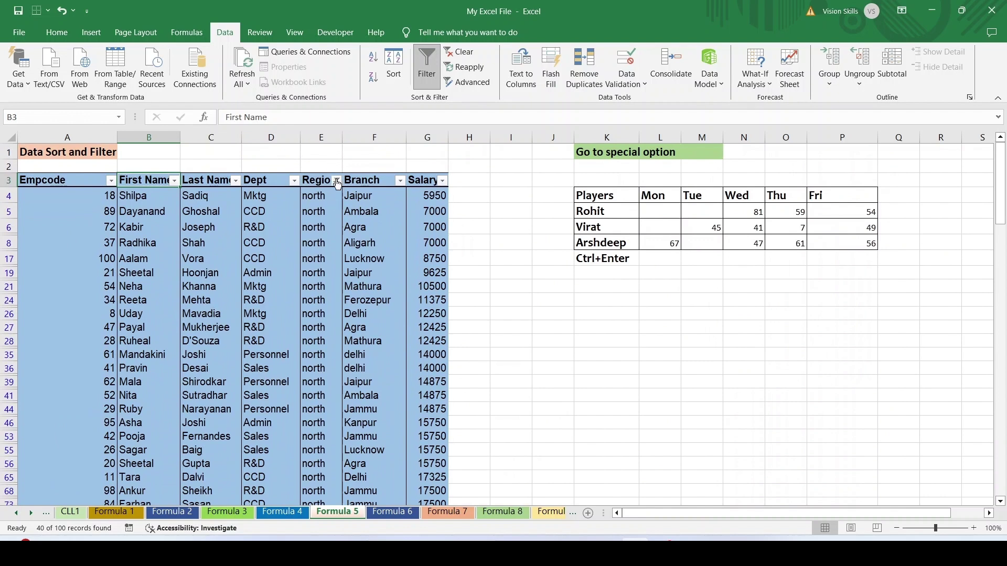
Step: Change the Region filter to only south and west and look through the filtered rows
{"action": "left_click", "coordinate": [336, 180]}
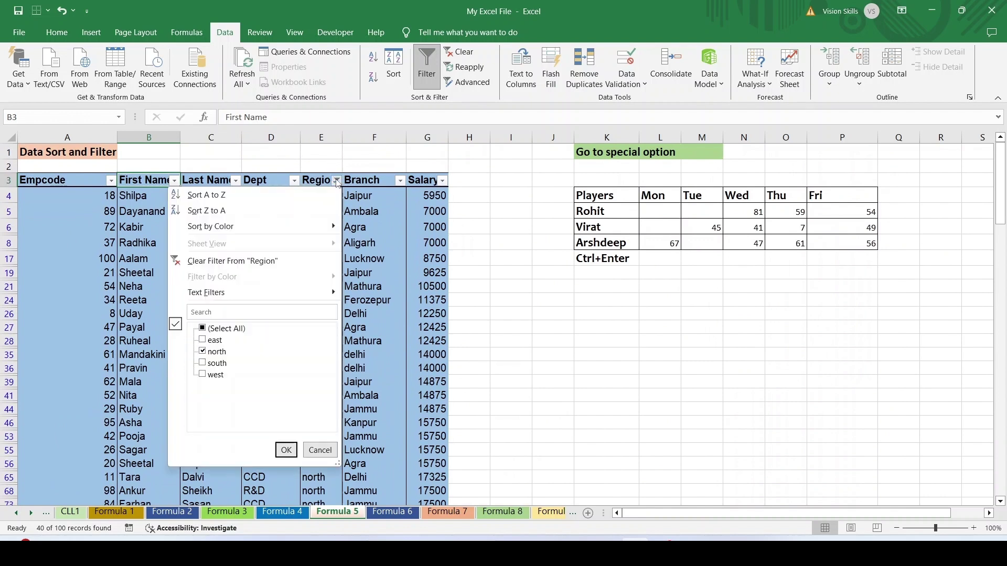
{"action": "left_click", "coordinate": [203, 375]}
{"action": "left_click", "coordinate": [203, 363]}
{"action": "left_click", "coordinate": [202, 351]}
{"action": "left_click", "coordinate": [286, 451]}
{"action": "scroll", "coordinate": [458, 372], "scroll_direction": "down", "scroll_amount": 8}
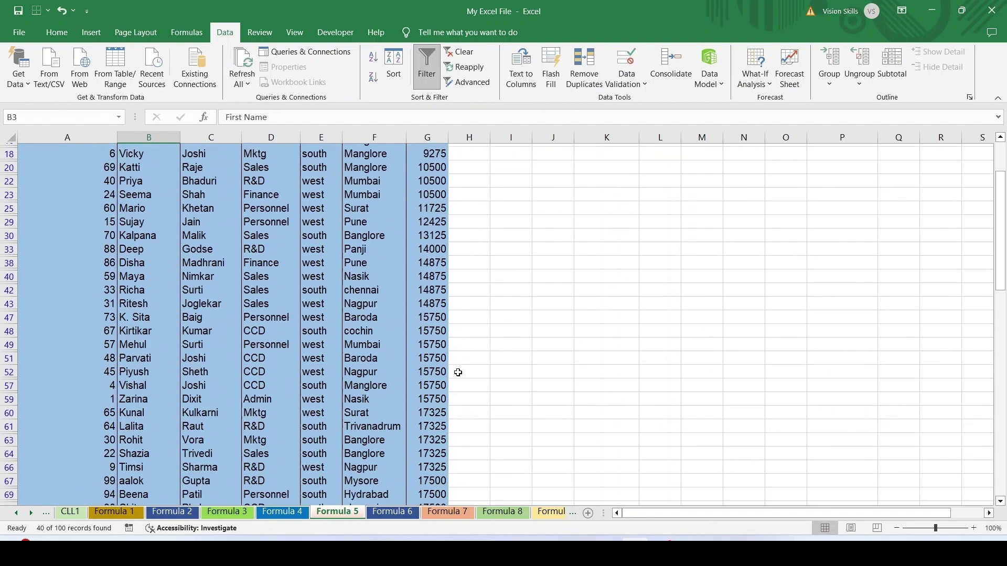
{"action": "scroll", "coordinate": [458, 372], "scroll_direction": "up", "scroll_amount": 8}
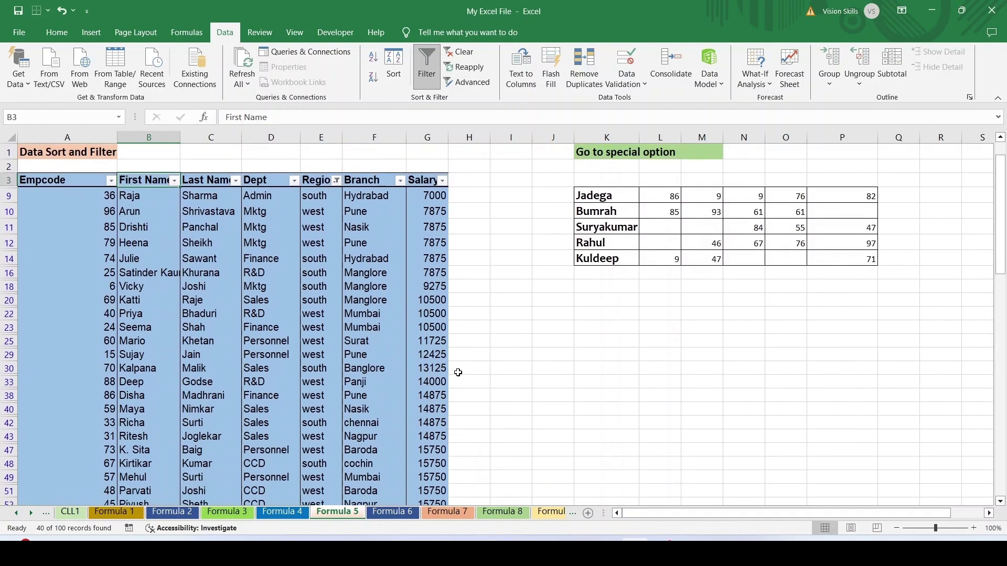
Step: Clear the filter from the Region column
{"action": "left_click", "coordinate": [336, 182]}
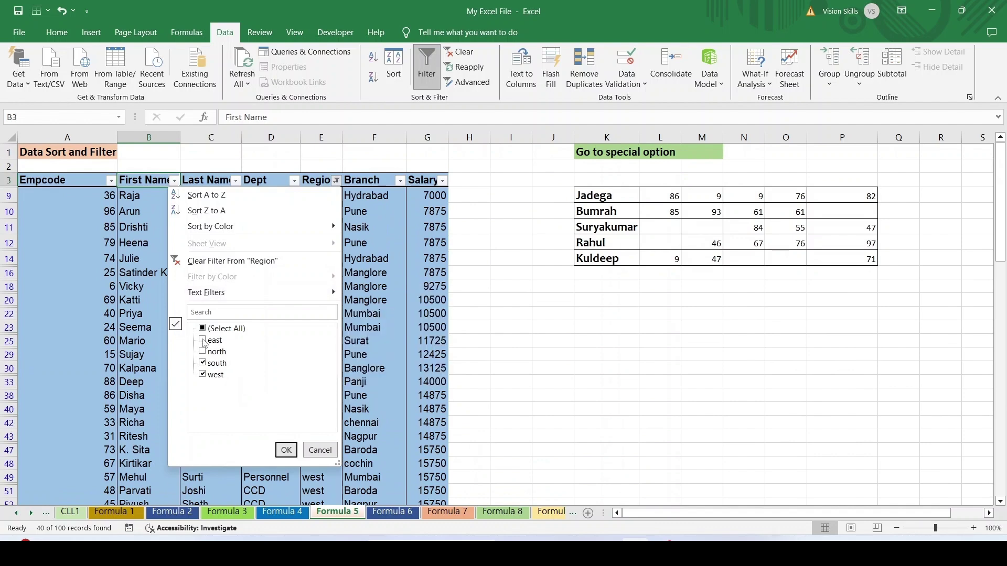
{"action": "left_click", "coordinate": [227, 262]}
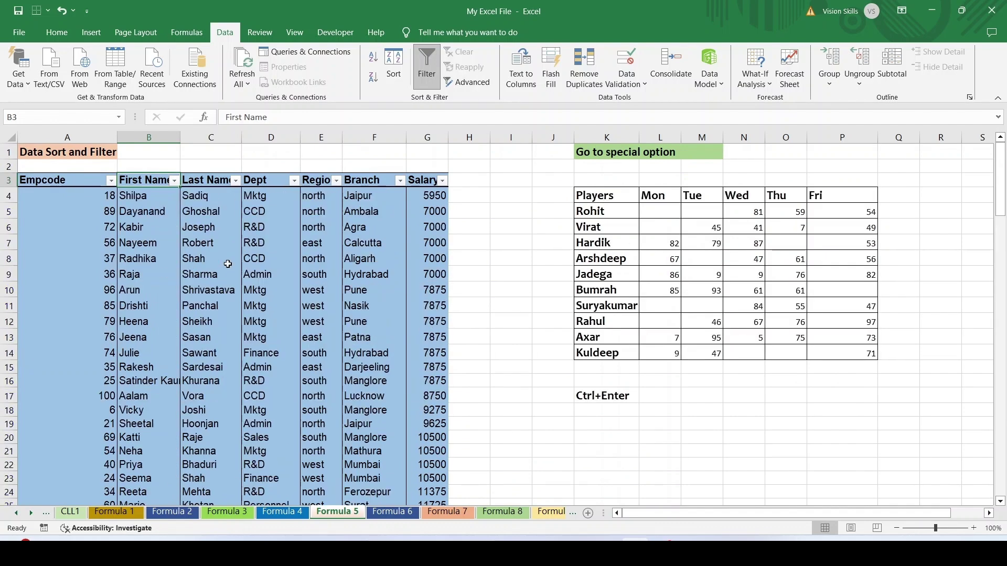
Step: Filter the Branch column to only Agra, Aligarh and Banglore and look through the filtered rows
{"action": "left_click", "coordinate": [401, 182]}
{"action": "scroll", "coordinate": [303, 399], "scroll_direction": "down", "scroll_amount": 6}
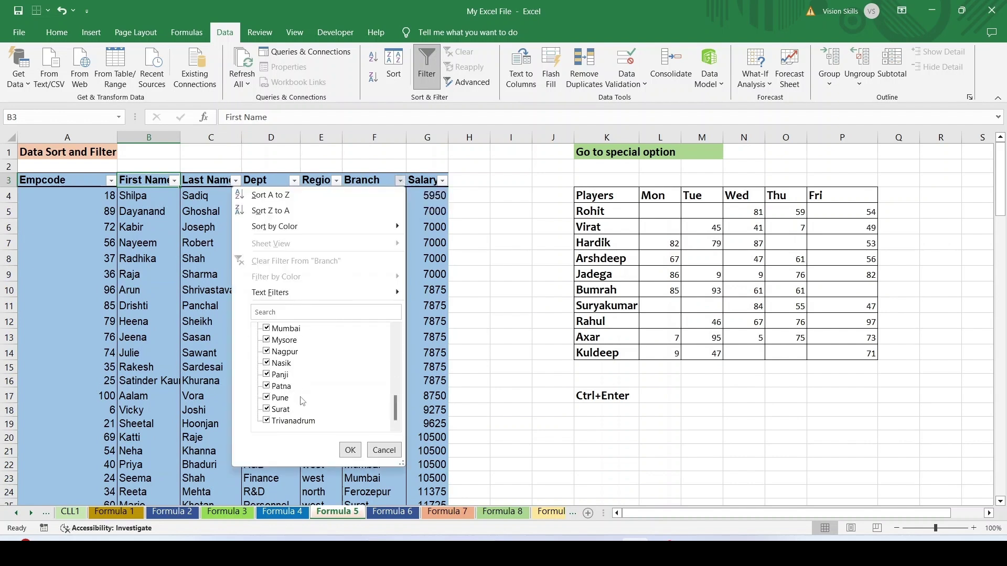
{"action": "scroll", "coordinate": [302, 401], "scroll_direction": "up", "scroll_amount": 6}
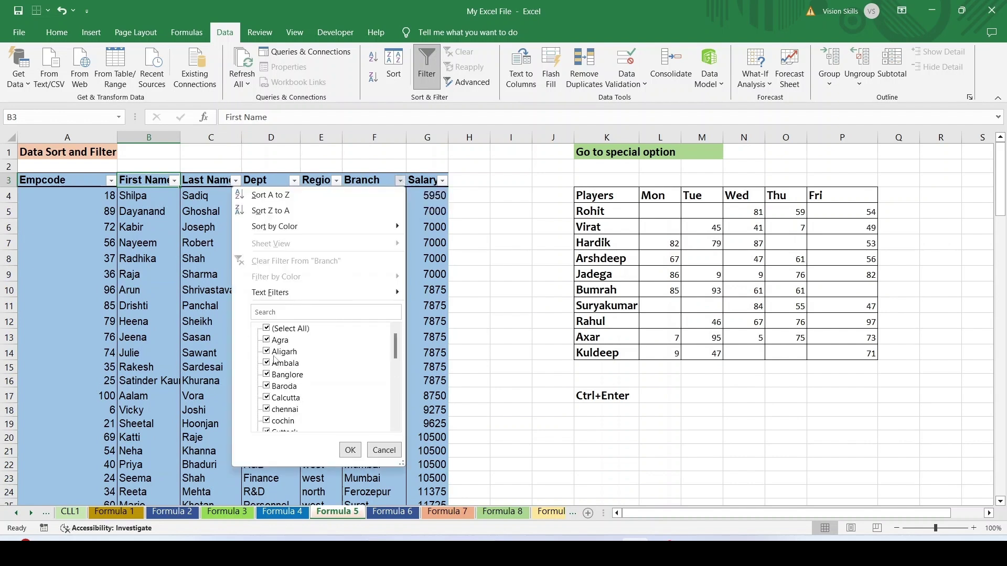
{"action": "left_click", "coordinate": [267, 330]}
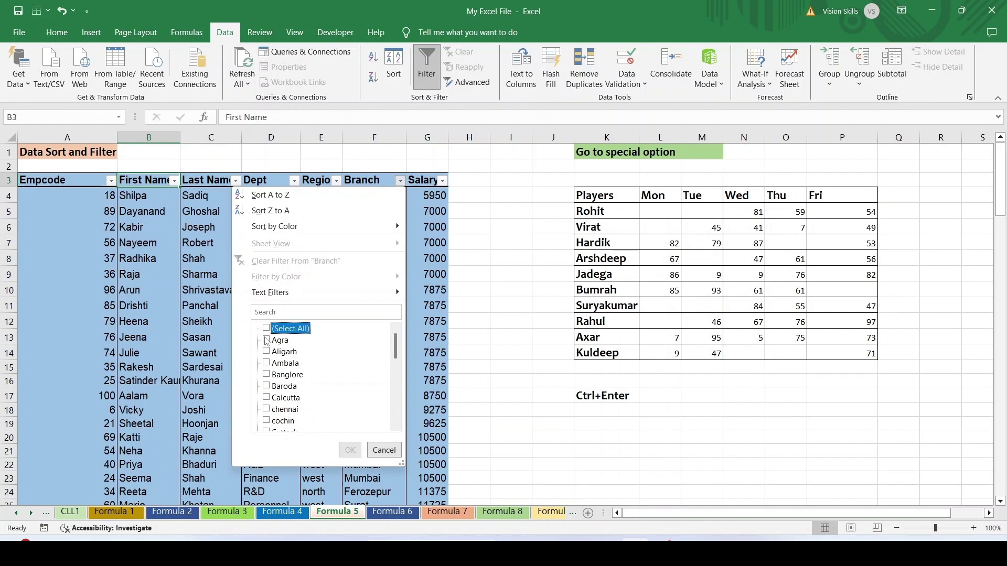
{"action": "left_click", "coordinate": [266, 340]}
{"action": "left_click", "coordinate": [266, 353]}
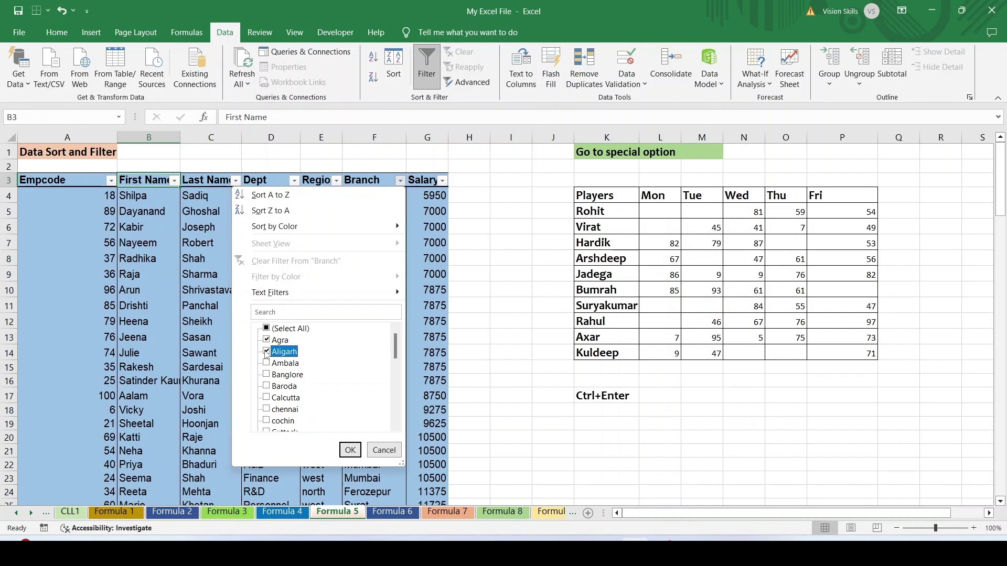
{"action": "left_click", "coordinate": [267, 375]}
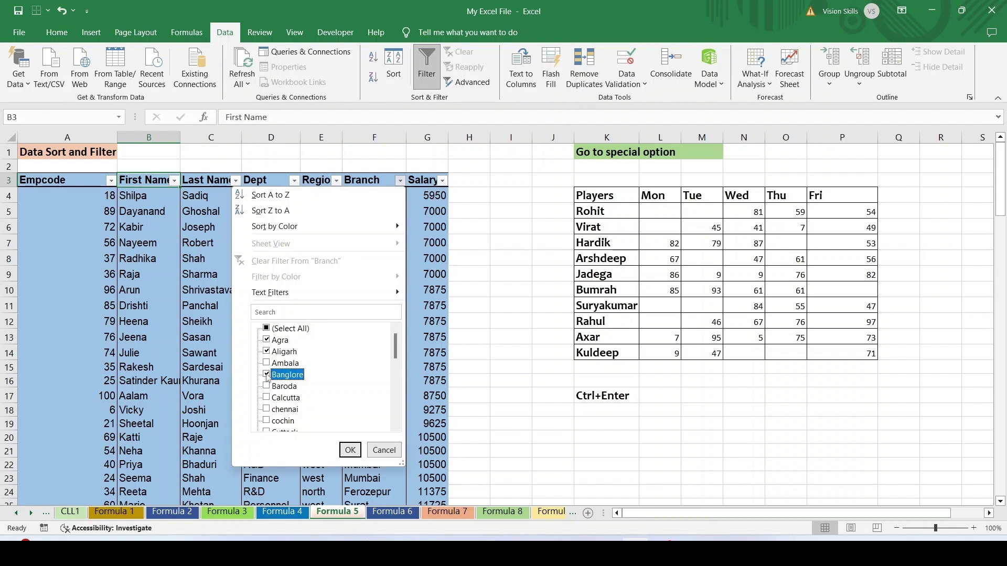
{"action": "left_click", "coordinate": [350, 451]}
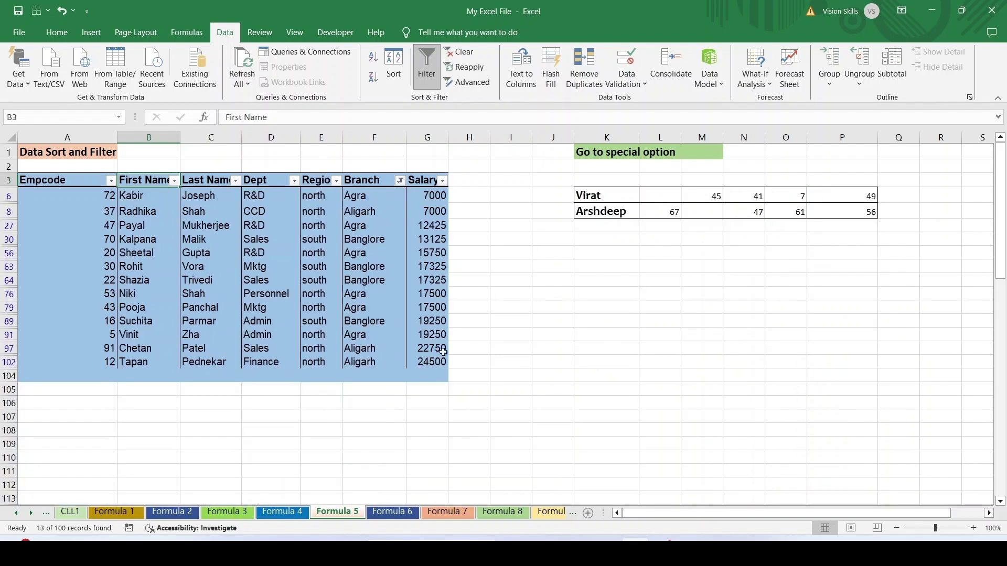
{"action": "scroll", "coordinate": [444, 341], "scroll_direction": "down", "scroll_amount": 1}
{"action": "scroll", "coordinate": [447, 344], "scroll_direction": "up", "scroll_amount": 1}
Step: Clear the Branch filter, filter Salary to values between 10000 and 150000, and look through the rows
{"action": "left_click", "coordinate": [402, 181]}
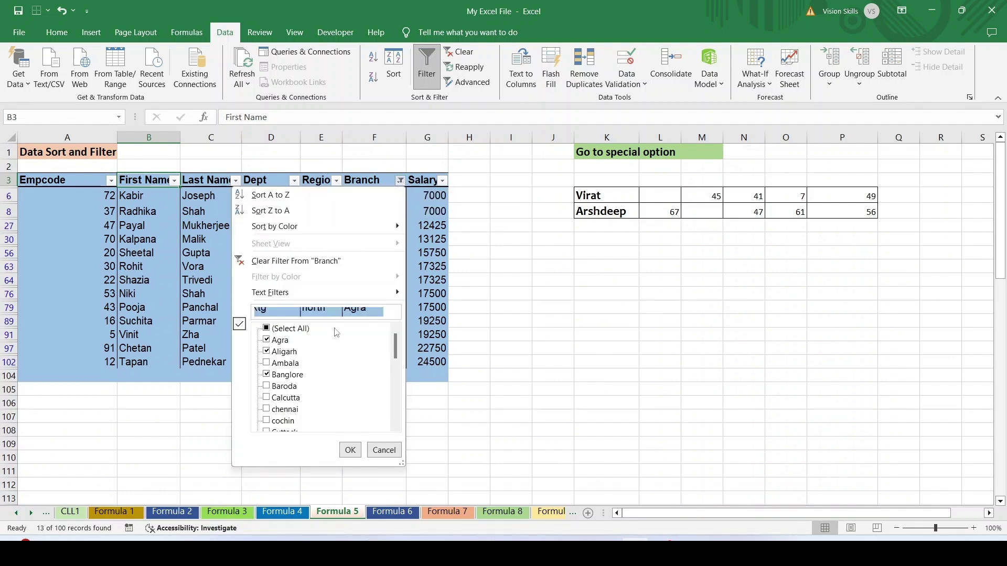
{"action": "left_click", "coordinate": [300, 262]}
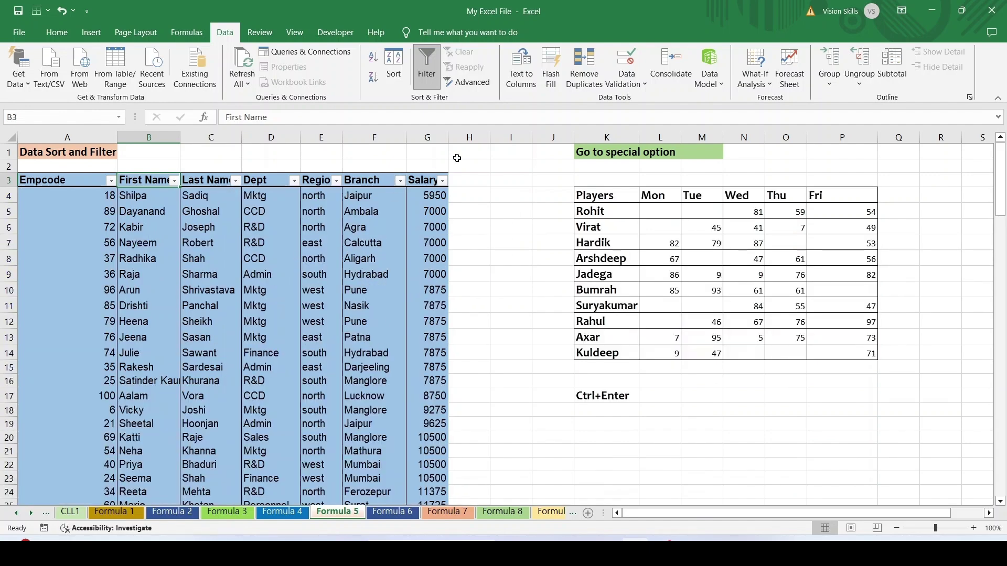
{"action": "left_click", "coordinate": [442, 182]}
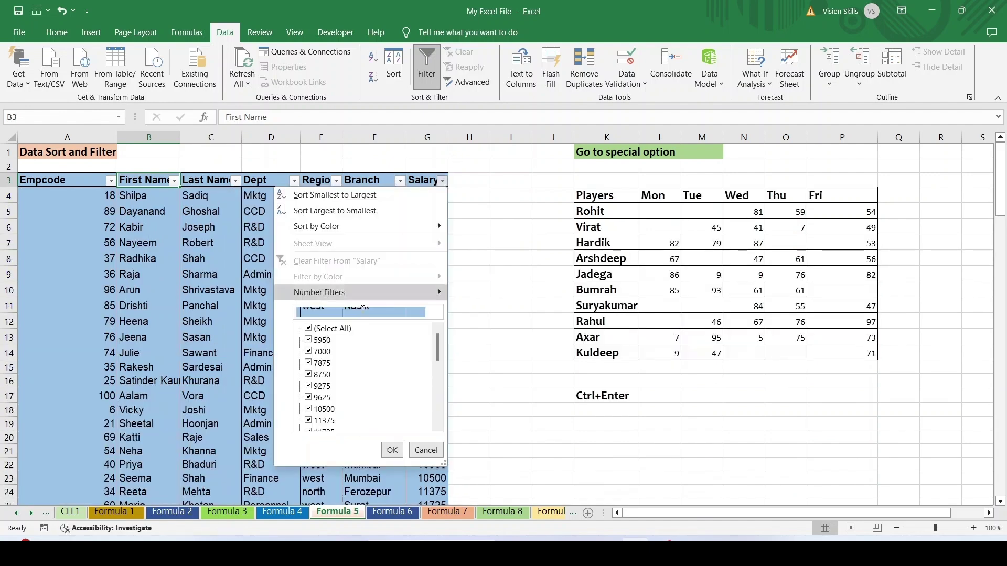
{"action": "left_click", "coordinate": [308, 328]}
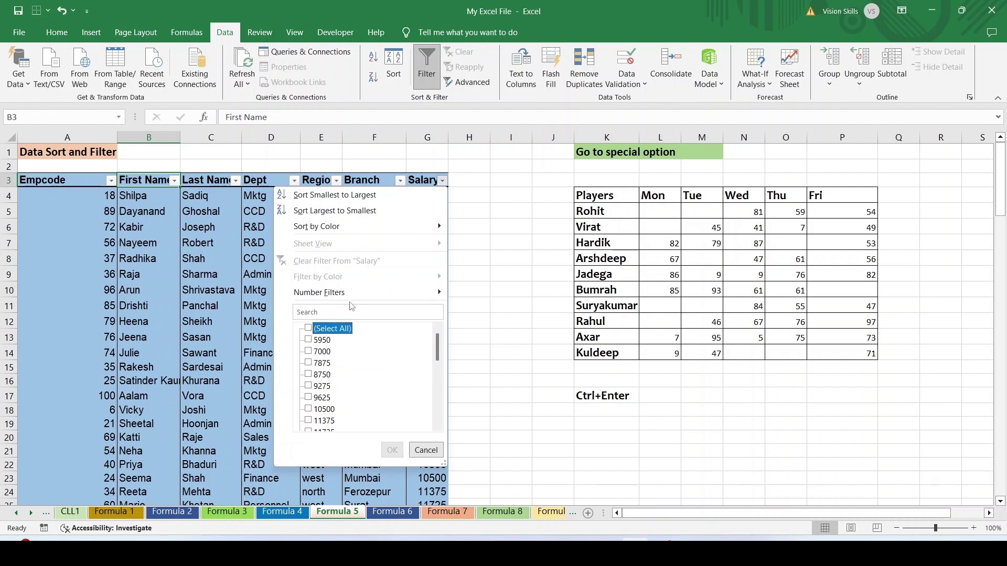
{"action": "mouse_move", "coordinate": [369, 296]}
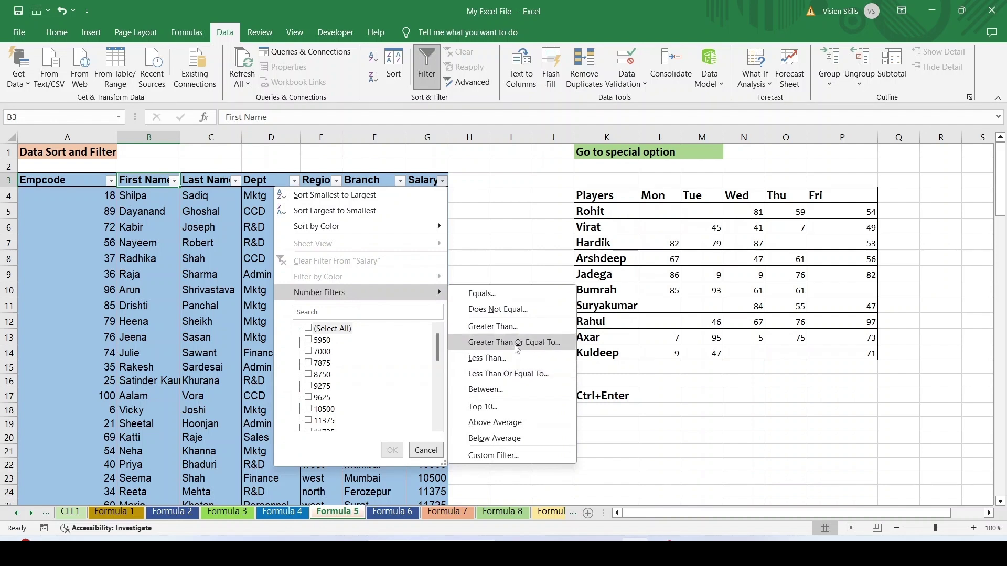
{"action": "left_click", "coordinate": [505, 389]}
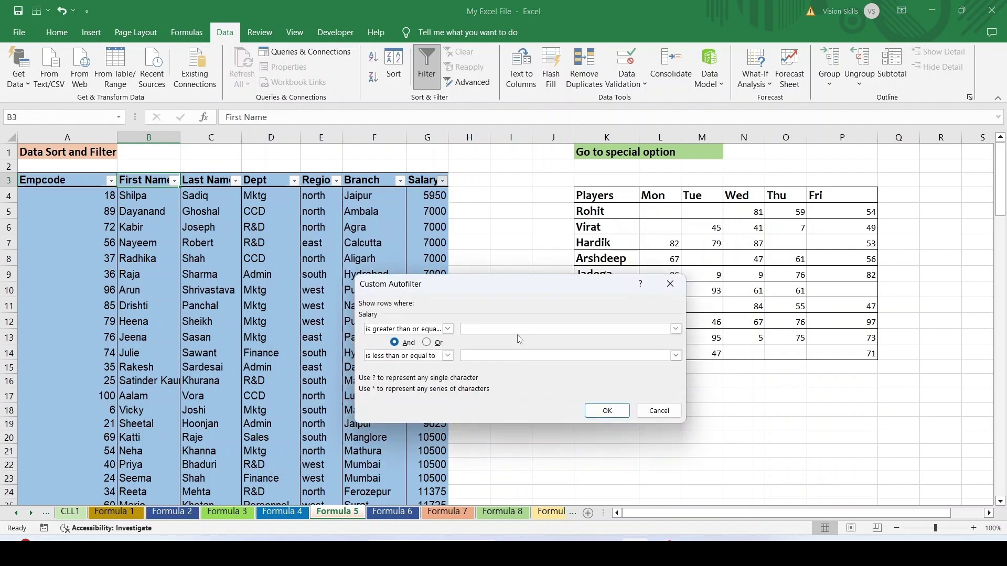
{"action": "left_click", "coordinate": [490, 356]}
{"action": "left_click", "coordinate": [610, 415]}
{"action": "left_click", "coordinate": [609, 413]}
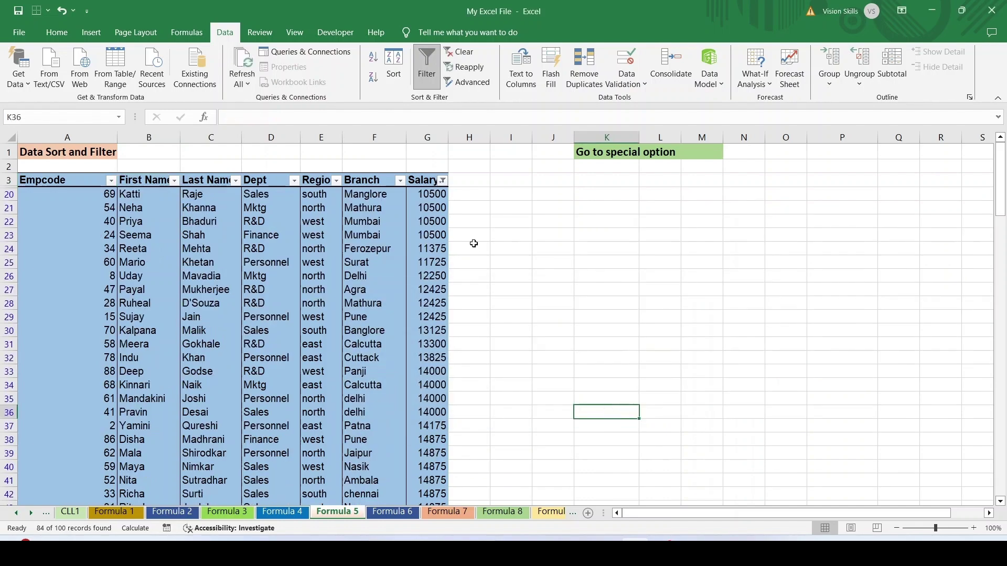
{"action": "scroll", "coordinate": [434, 315], "scroll_direction": "down", "scroll_amount": 4}
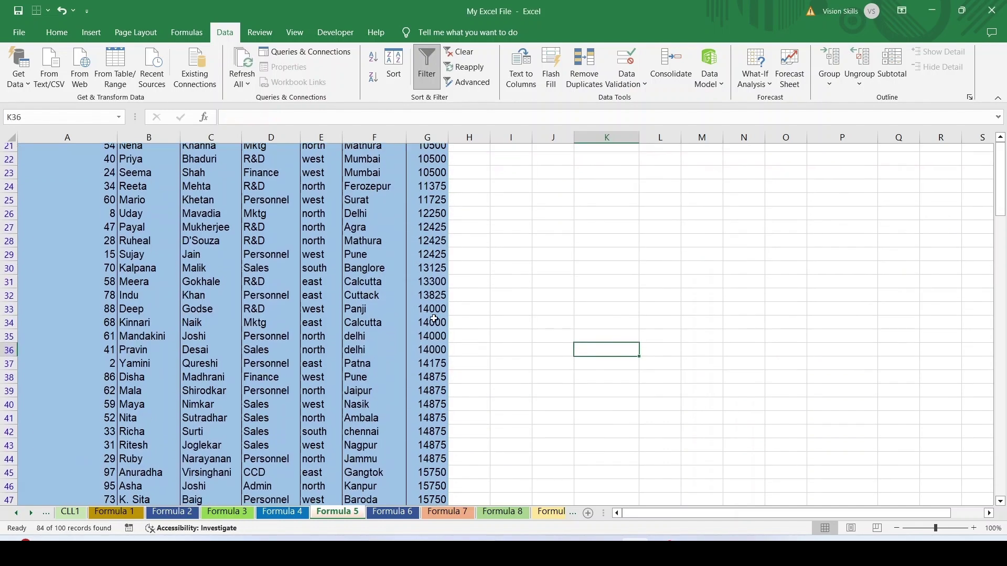
{"action": "scroll", "coordinate": [434, 318], "scroll_direction": "down", "scroll_amount": 20}
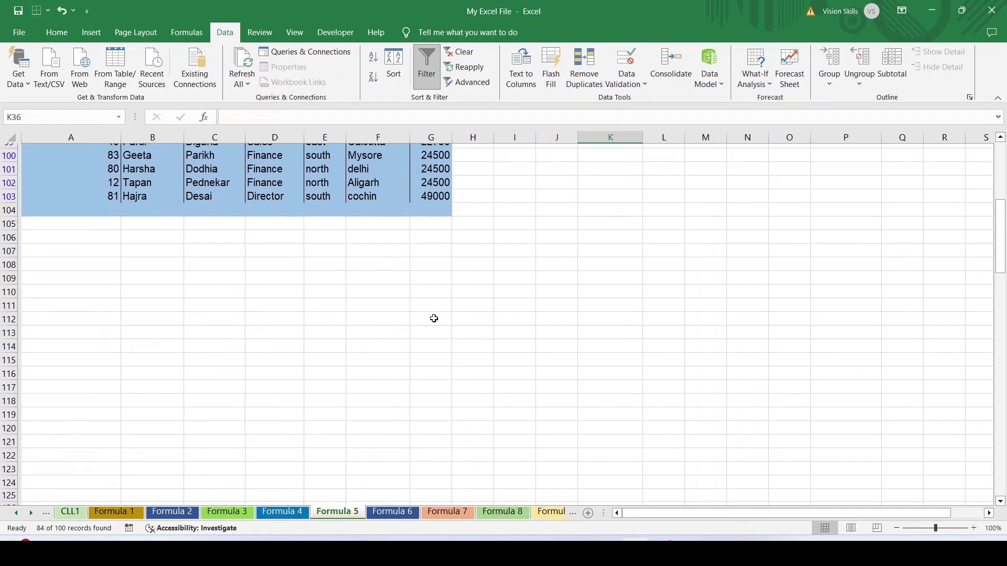
{"action": "scroll", "coordinate": [435, 318], "scroll_direction": "up", "scroll_amount": 20}
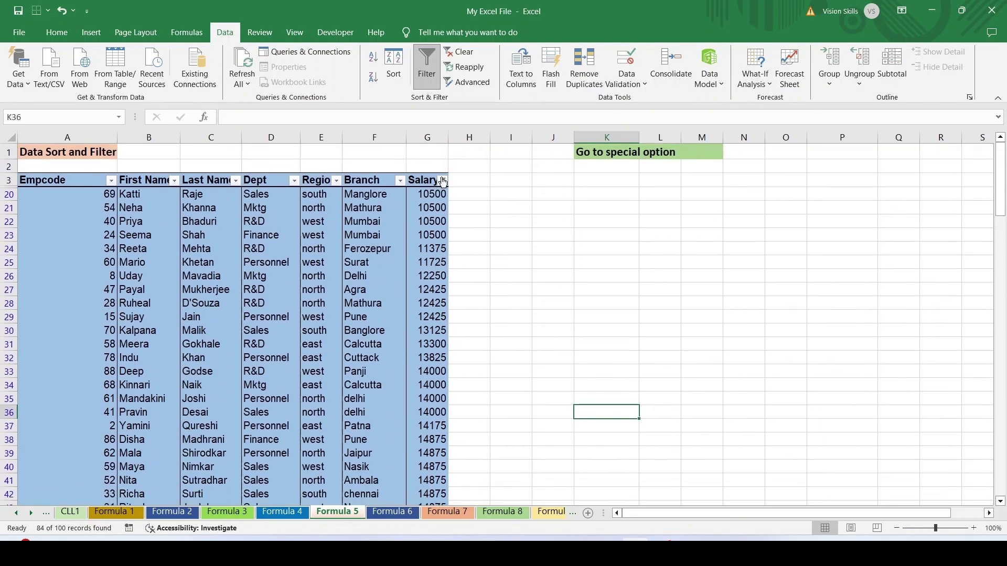
Step: Lower the upper limit of the Salary column's Between filter, keeping 10000 as the lower limit
{"action": "left_click", "coordinate": [443, 179]}
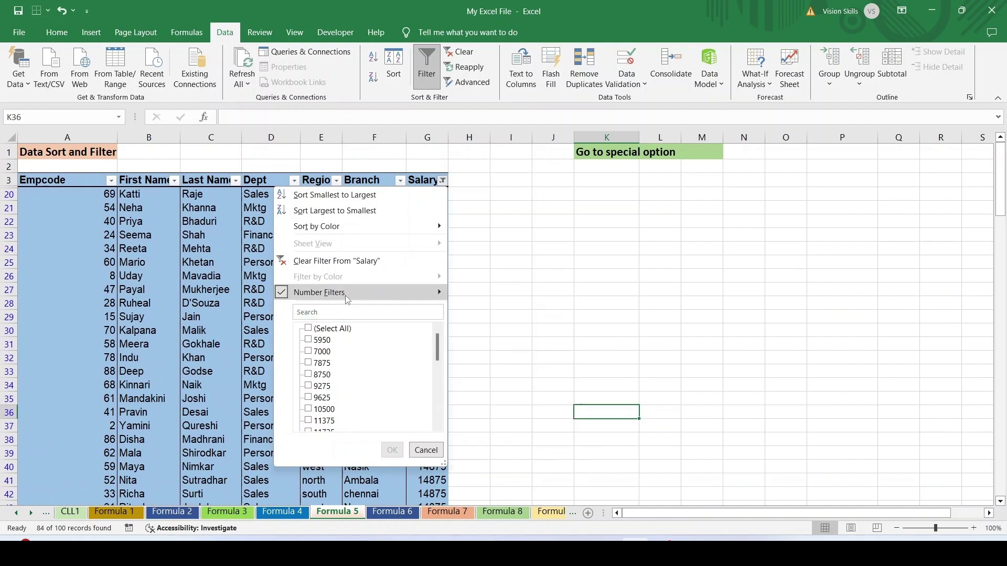
{"action": "mouse_move", "coordinate": [433, 294]}
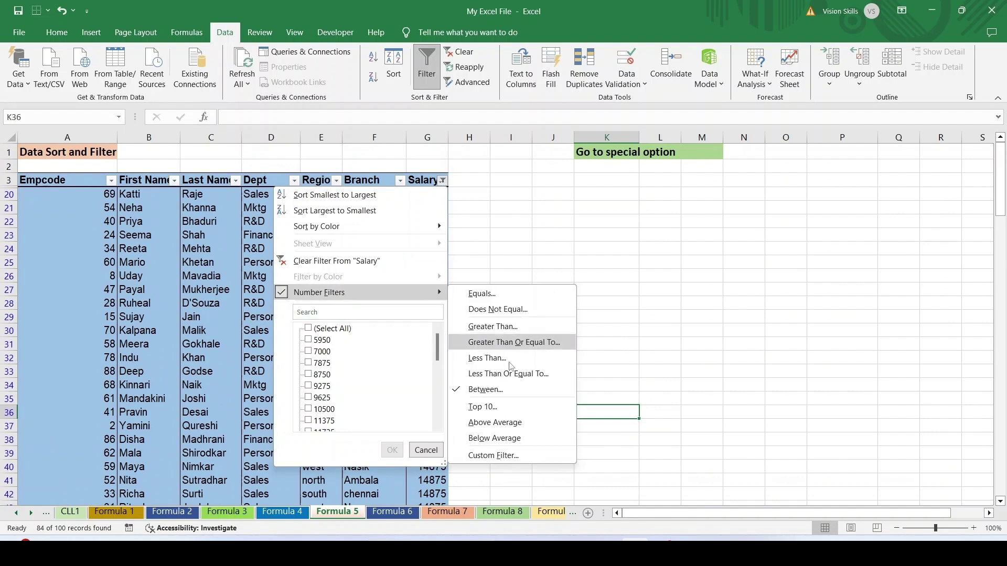
{"action": "left_click", "coordinate": [492, 396]}
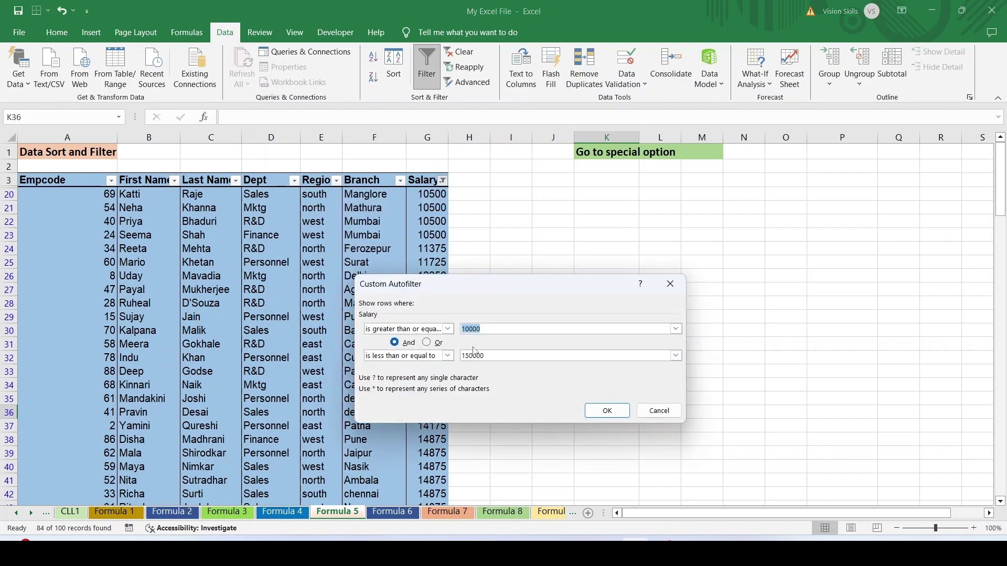
{"action": "double_click", "coordinate": [485, 357]}
{"action": "left_click", "coordinate": [489, 357]}
{"action": "left_click", "coordinate": [606, 410]}
Step: Look through the filtered salary rows and clear the filter from the Salary column
{"action": "scroll", "coordinate": [490, 403], "scroll_direction": "down", "scroll_amount": 13}
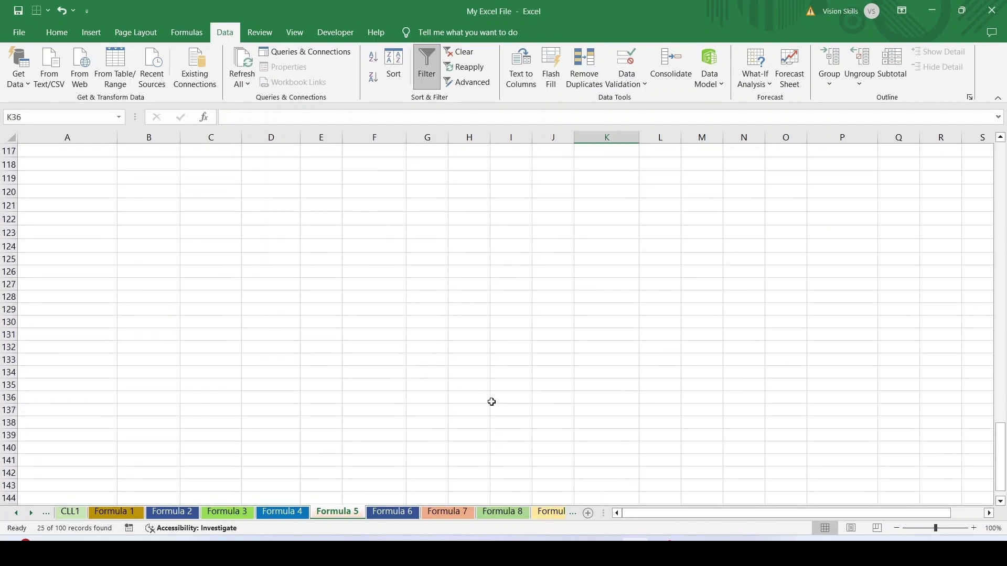
{"action": "scroll", "coordinate": [491, 401], "scroll_direction": "up", "scroll_amount": 9}
{"action": "scroll", "coordinate": [491, 402], "scroll_direction": "up", "scroll_amount": 6}
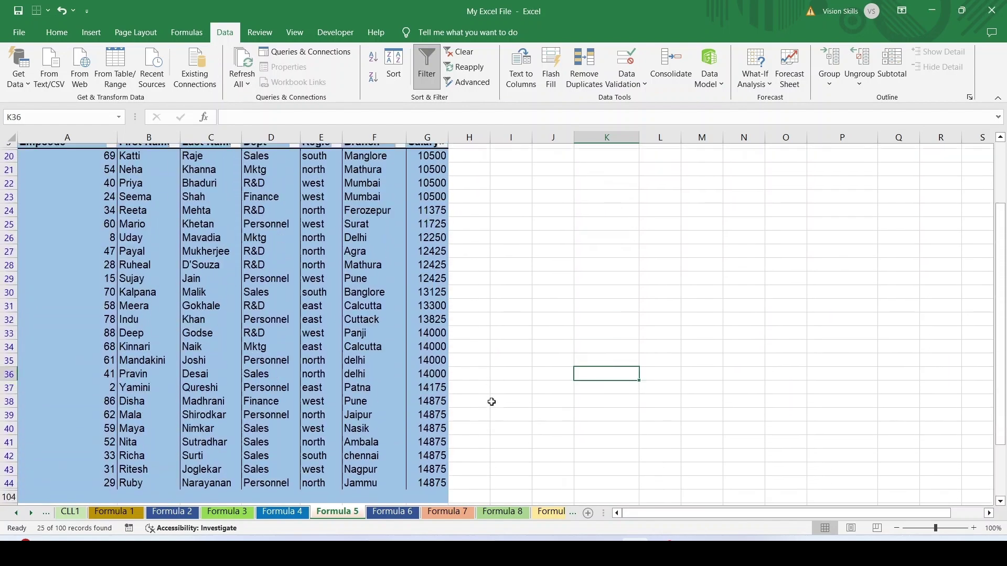
{"action": "scroll", "coordinate": [491, 402], "scroll_direction": "down", "scroll_amount": 2}
{"action": "scroll", "coordinate": [491, 402], "scroll_direction": "up", "scroll_amount": 2}
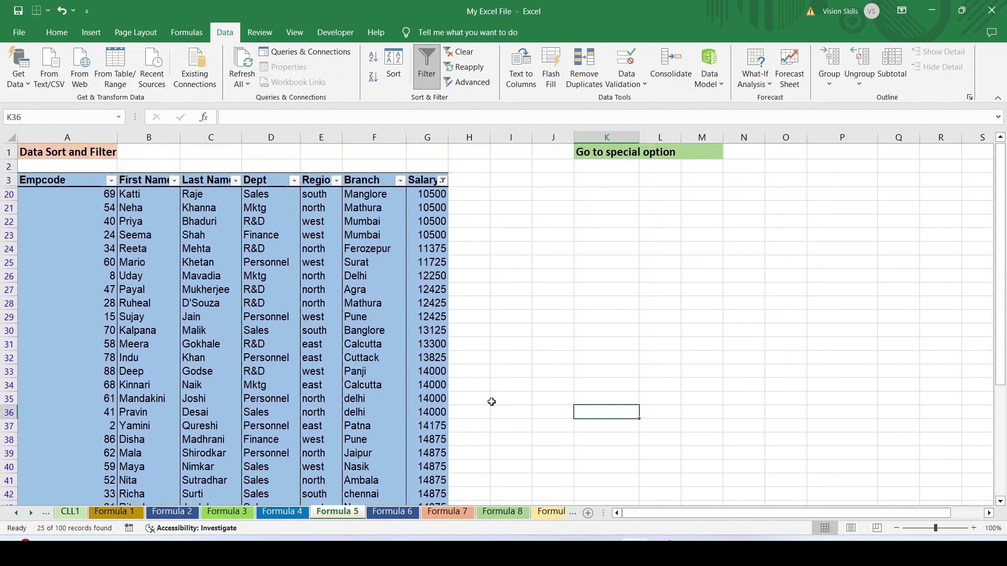
{"action": "scroll", "coordinate": [578, 294], "scroll_direction": "right", "scroll_amount": 2}
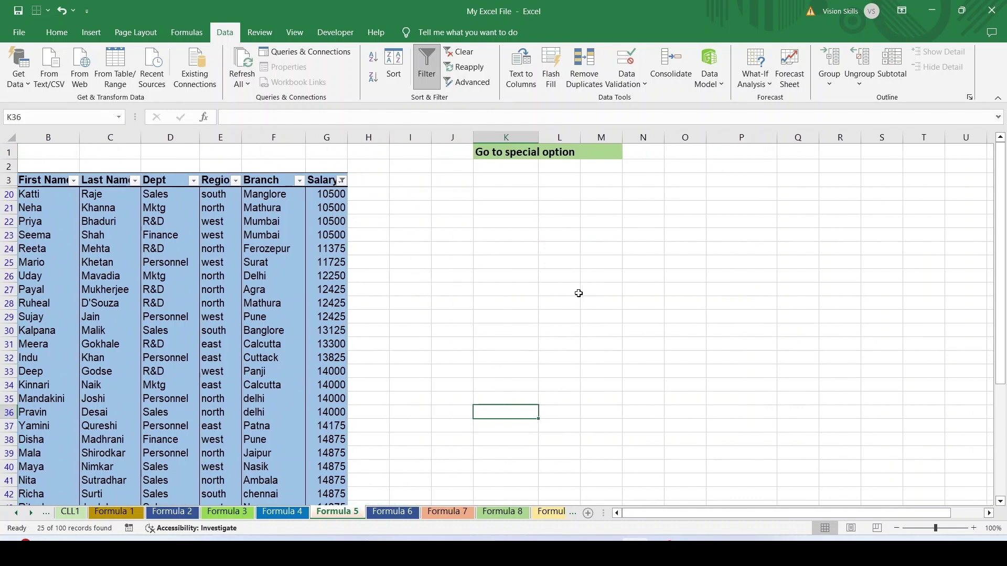
{"action": "scroll", "coordinate": [579, 293], "scroll_direction": "left", "scroll_amount": 2}
{"action": "scroll", "coordinate": [577, 292], "scroll_direction": "down", "scroll_amount": 1}
{"action": "scroll", "coordinate": [577, 293], "scroll_direction": "up", "scroll_amount": 1}
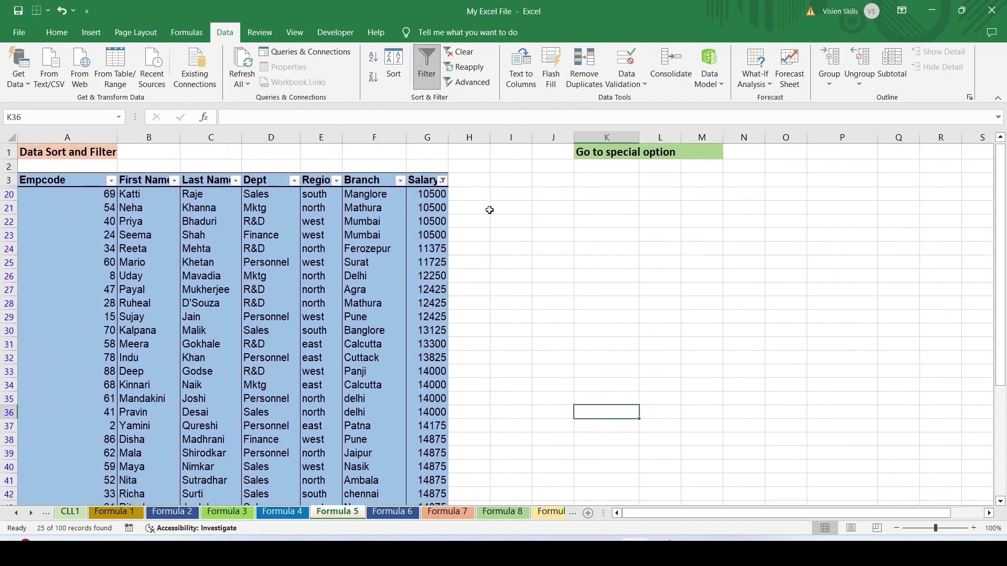
{"action": "left_click", "coordinate": [443, 181]}
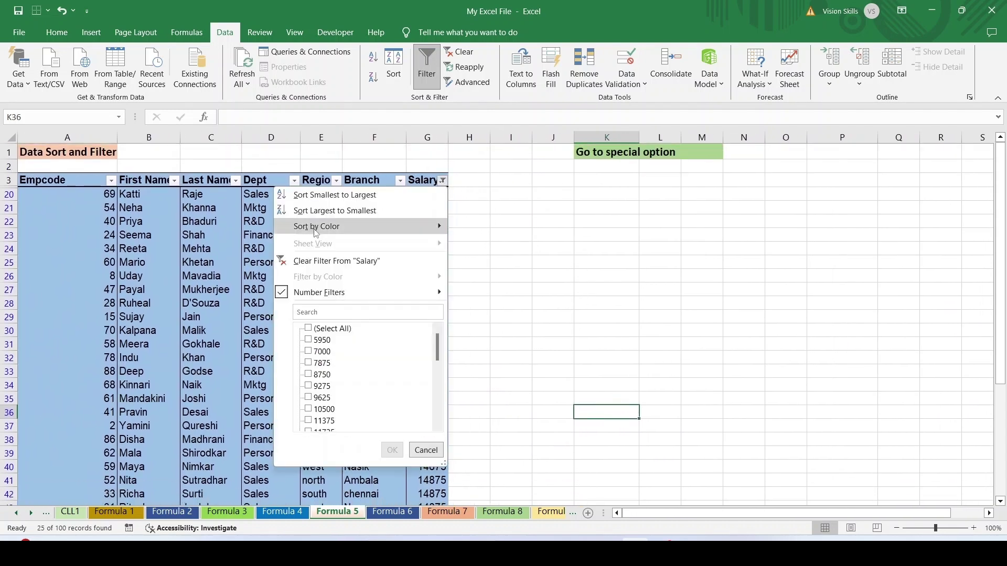
{"action": "left_click", "coordinate": [327, 262]}
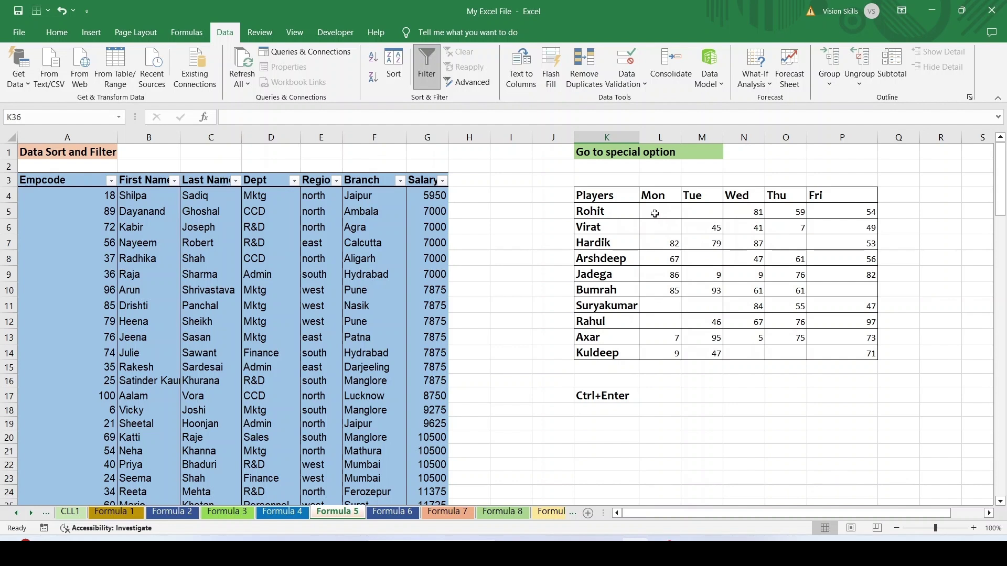
Step: Select the blank cells in the players' score range L5:P14 with Go To Special and fill them all with 0
{"action": "left_click_drag", "start_coordinate": [656, 212], "coordinate": [823, 315]}
{"action": "left_click_drag", "start_coordinate": [848, 340], "coordinate": [844, 349]}
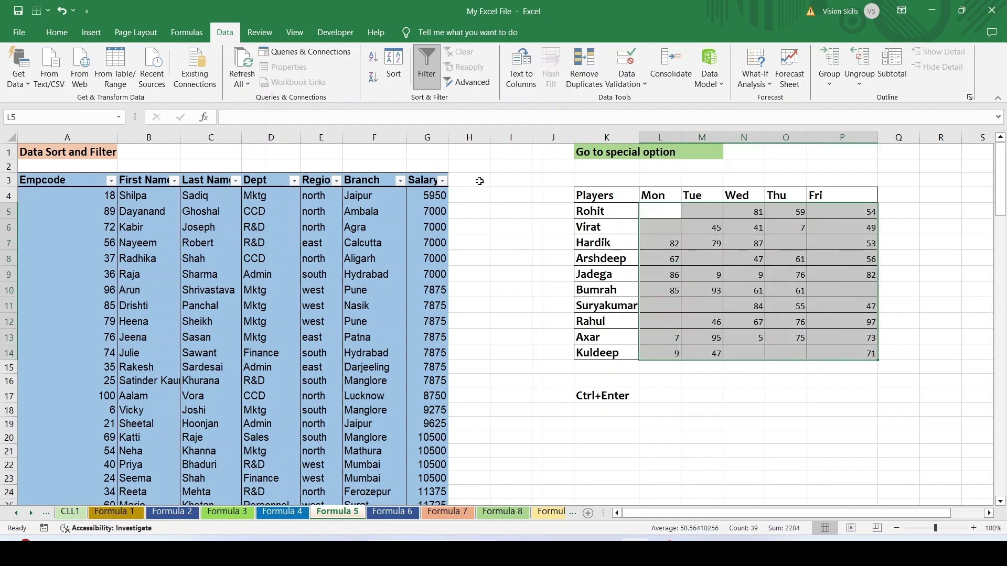
{"action": "left_click", "coordinate": [91, 32]}
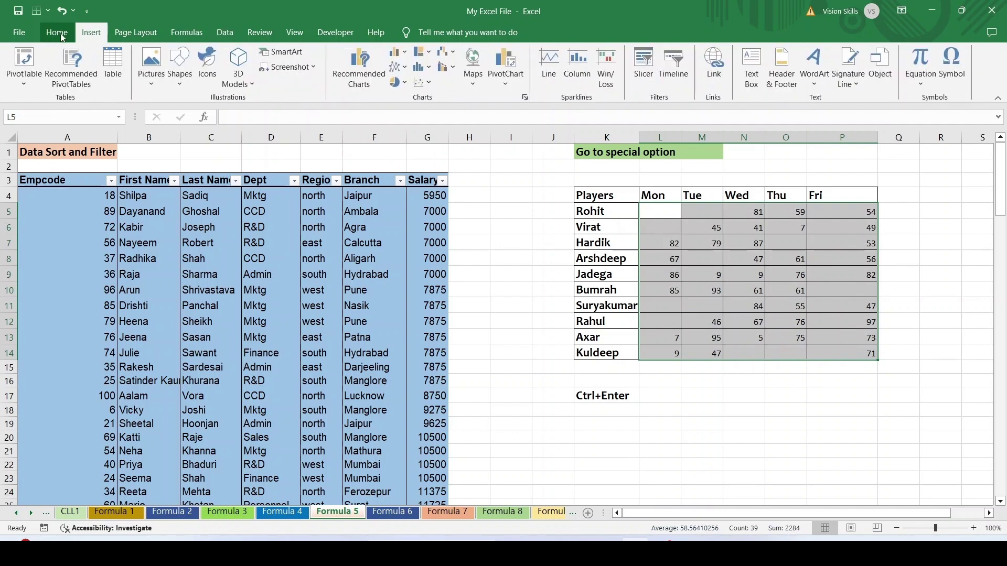
{"action": "left_click", "coordinate": [60, 34]}
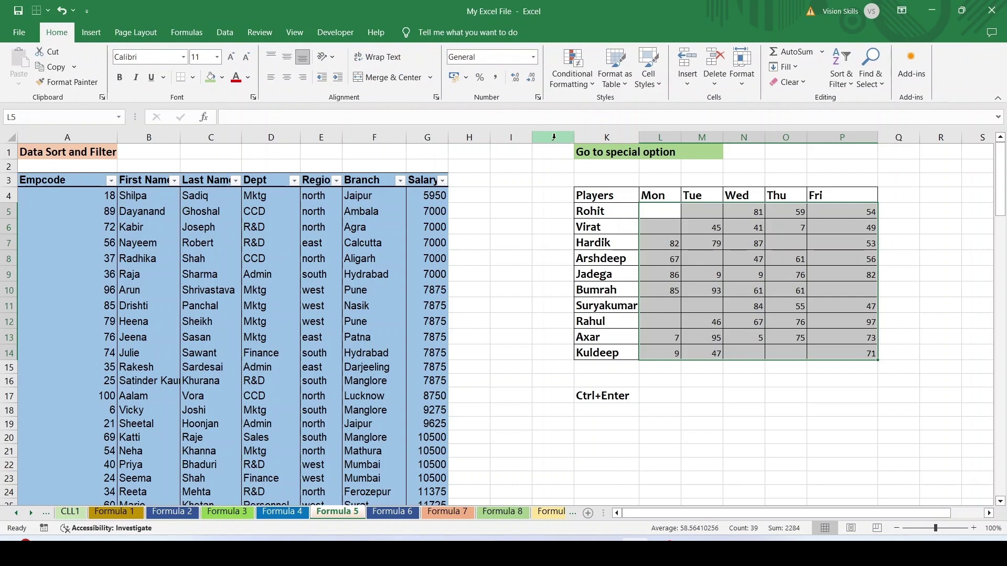
{"action": "left_click", "coordinate": [879, 87]}
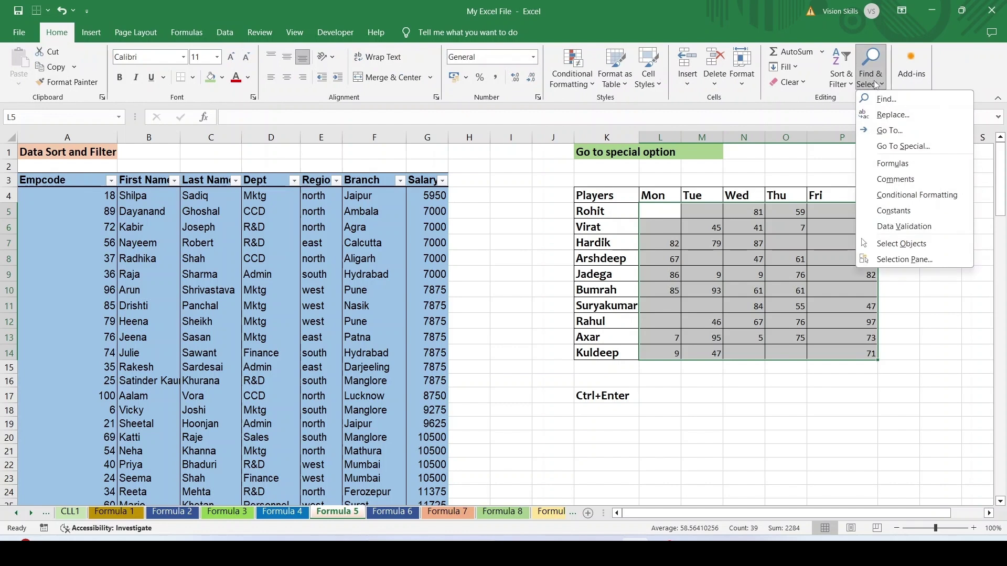
{"action": "left_click", "coordinate": [890, 147]}
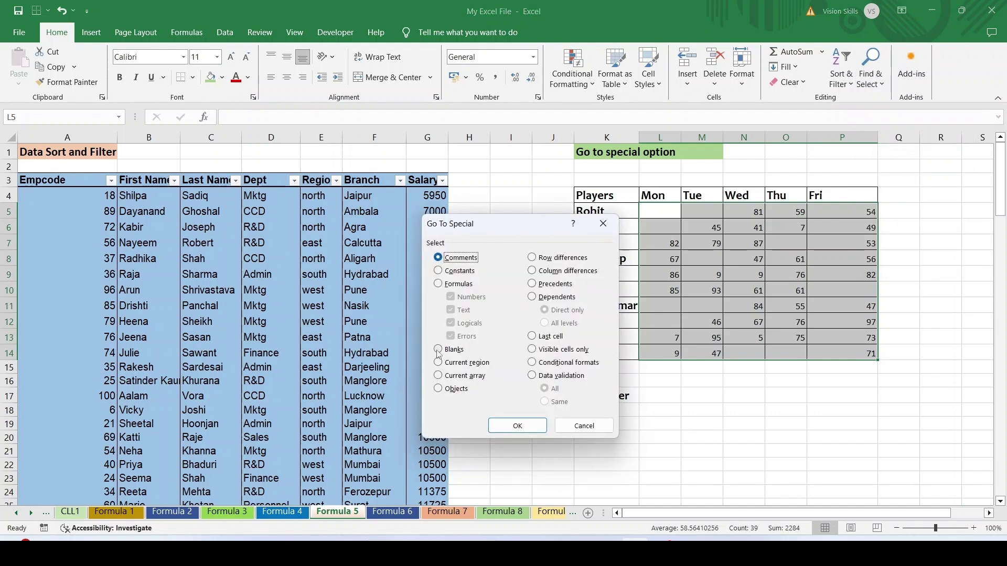
{"action": "left_click", "coordinate": [437, 350]}
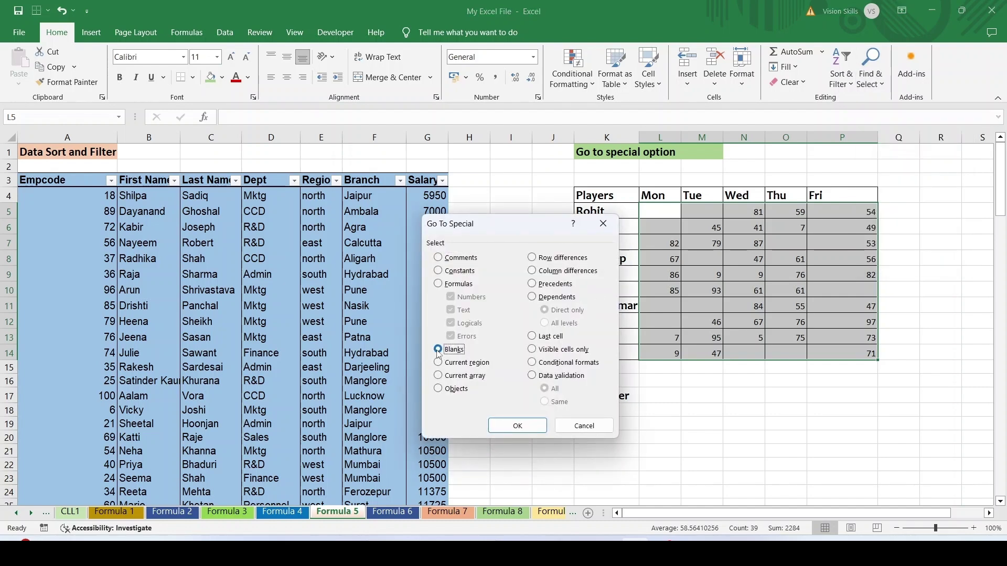
{"action": "left_click", "coordinate": [517, 427]}
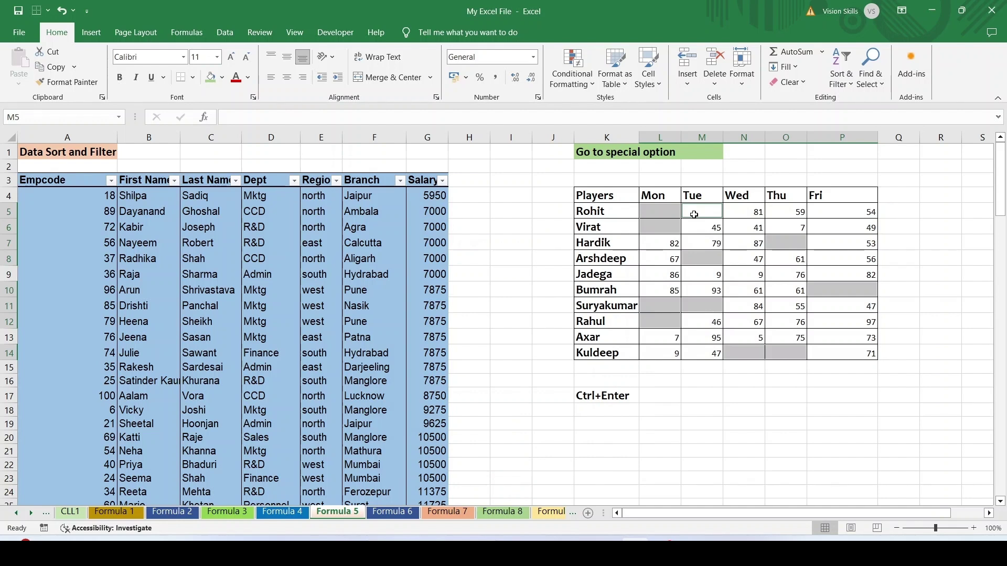
{"action": "type", "text": "0"}
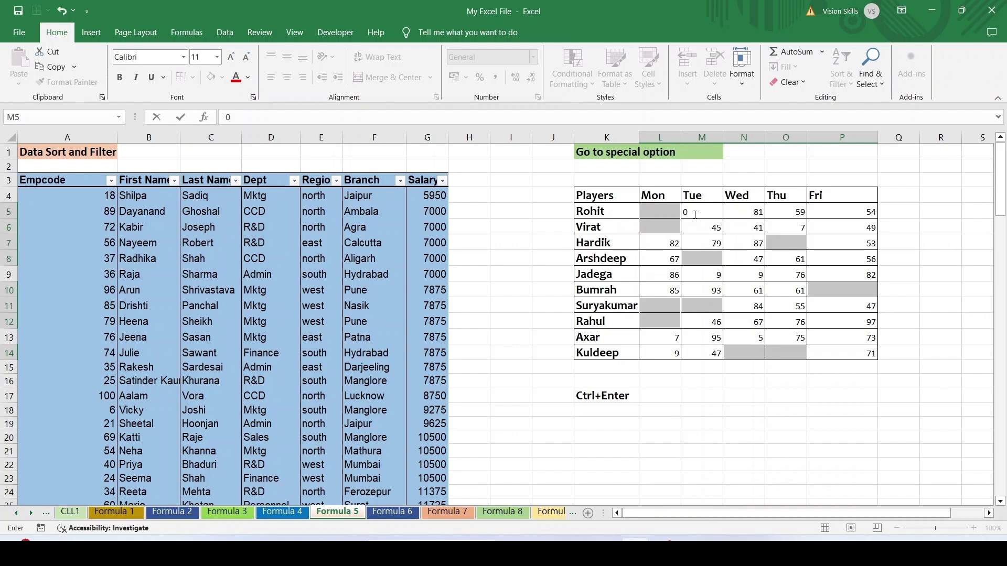
{"action": "key", "text": "ctrl+Return"}
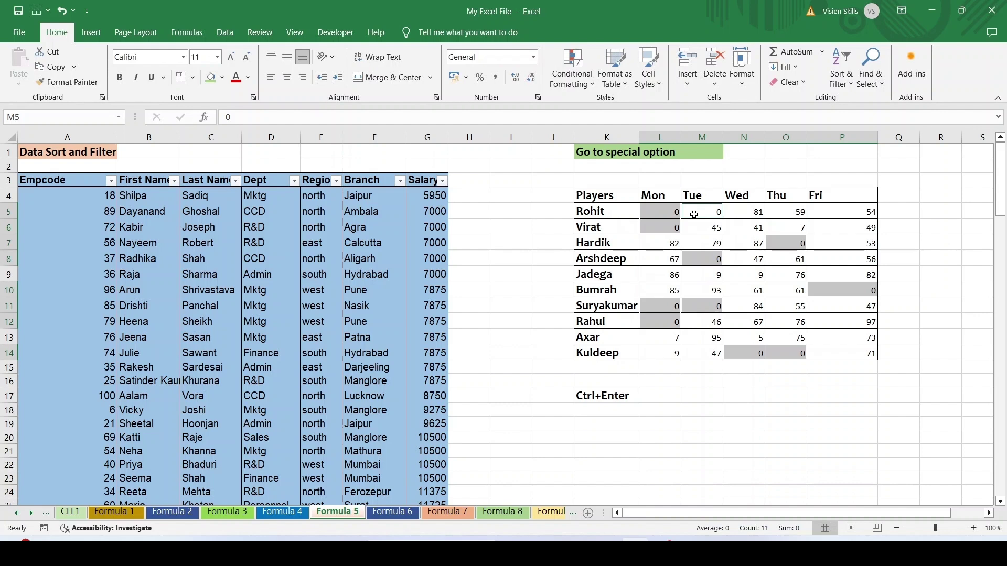
Step: Clear the selected zero cells in the players' score table and fill them all at once with Null
{"action": "key", "text": "Delete"}
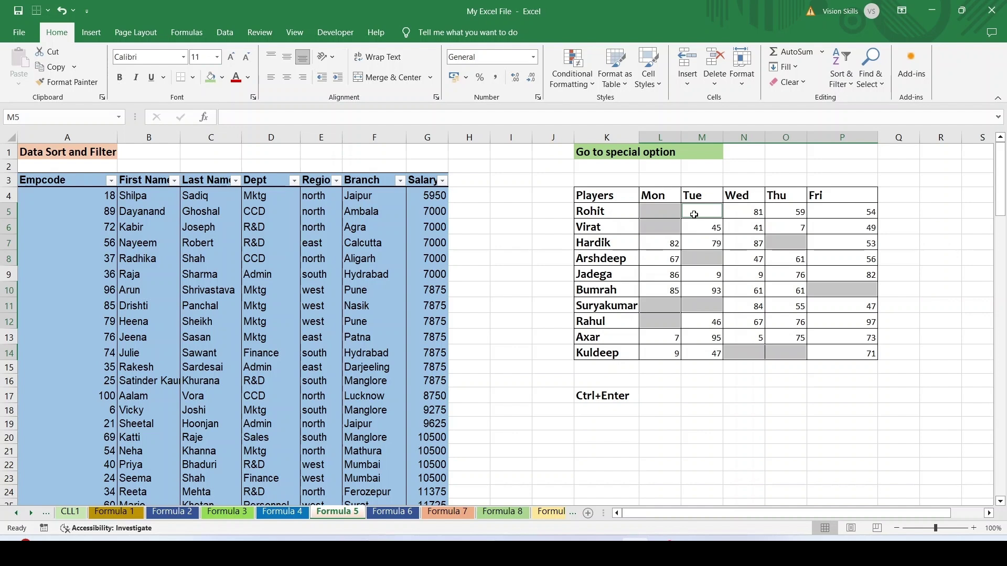
{"action": "type", "text": "N"}
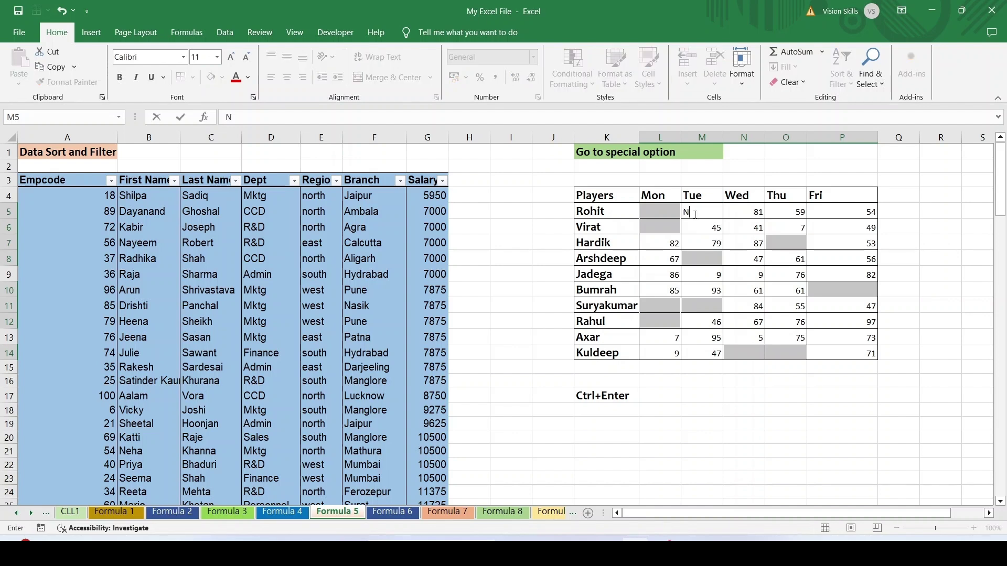
{"action": "type", "text": "ull"}
{"action": "key", "text": "ctrl+Return"}
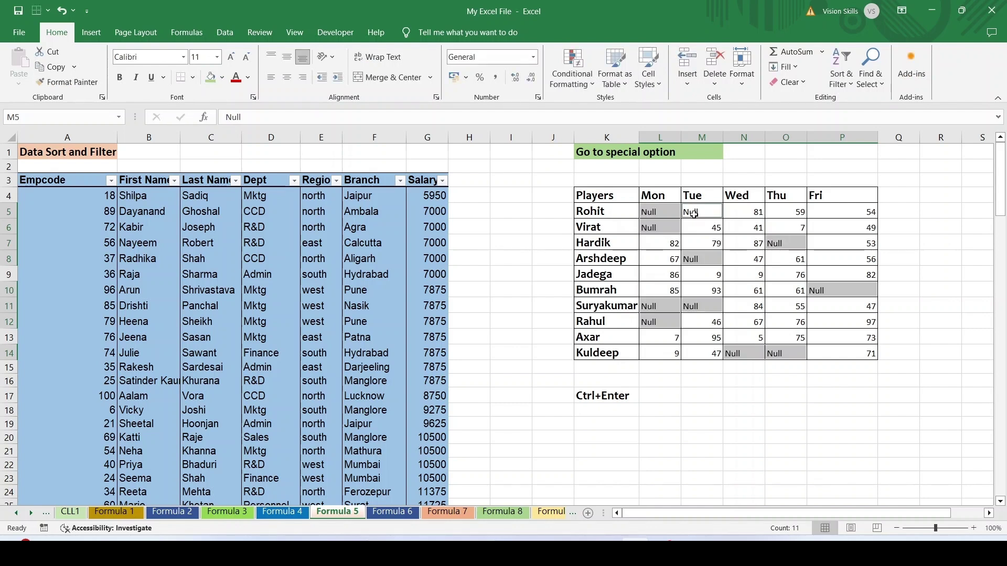
{"action": "left_click", "coordinate": [758, 424]}
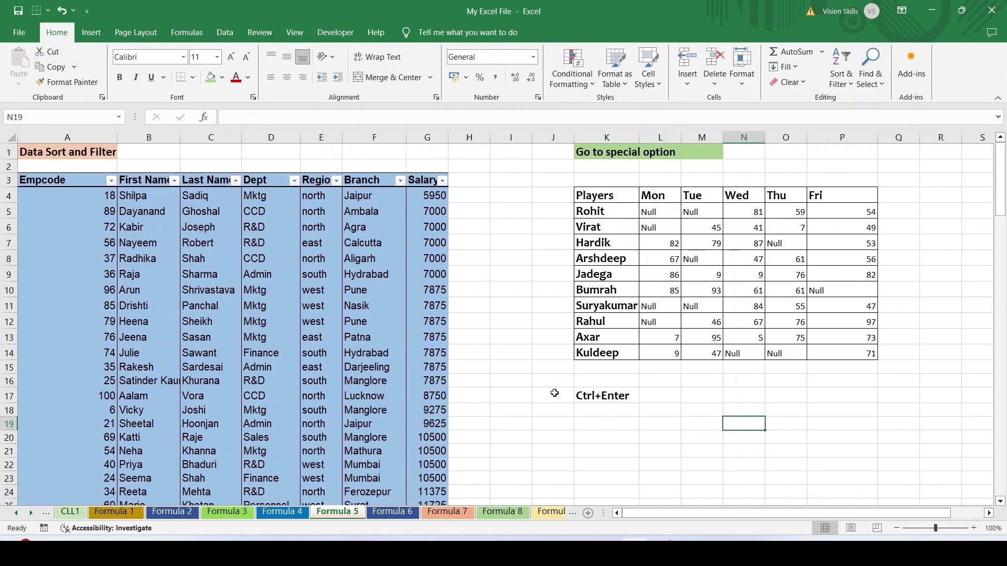
{"action": "scroll", "coordinate": [554, 393], "scroll_direction": "down", "scroll_amount": 3}
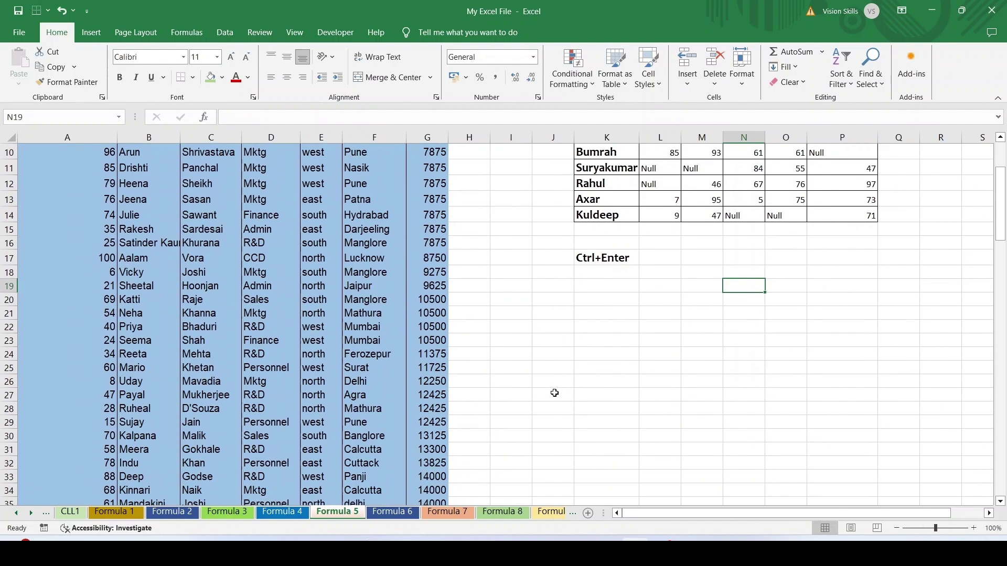
{"action": "scroll", "coordinate": [555, 393], "scroll_direction": "up", "scroll_amount": 3}
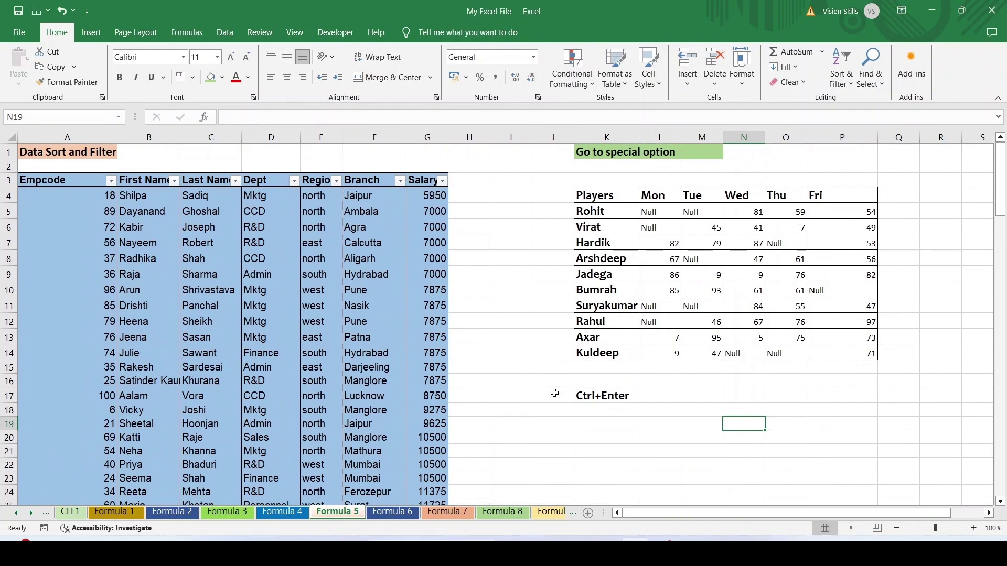